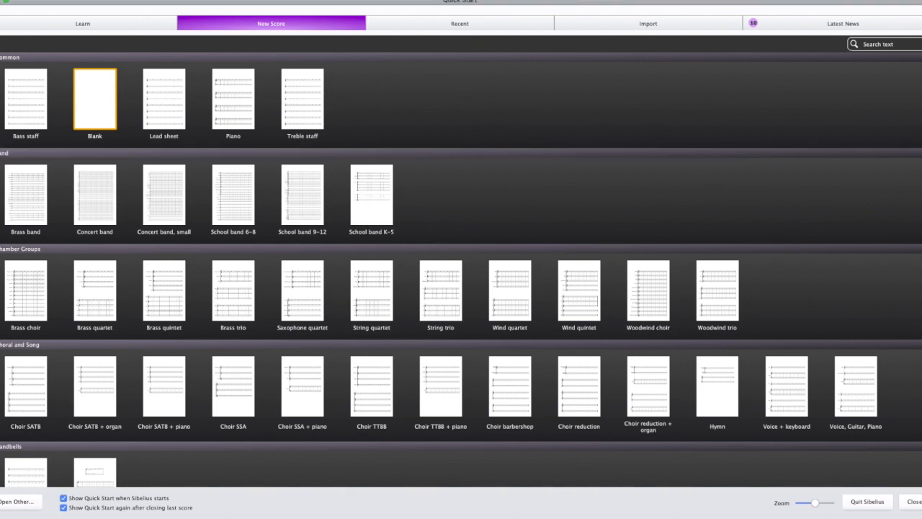
Step: Look through the new-score template categories, from Common down to Solo Instruments
scroll(461, 269, down, 3)
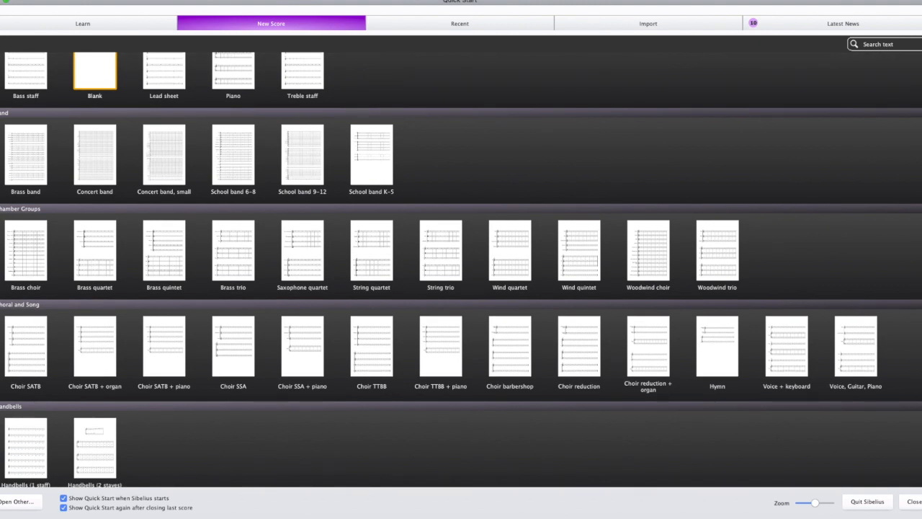
scroll(868, 192, down, 1)
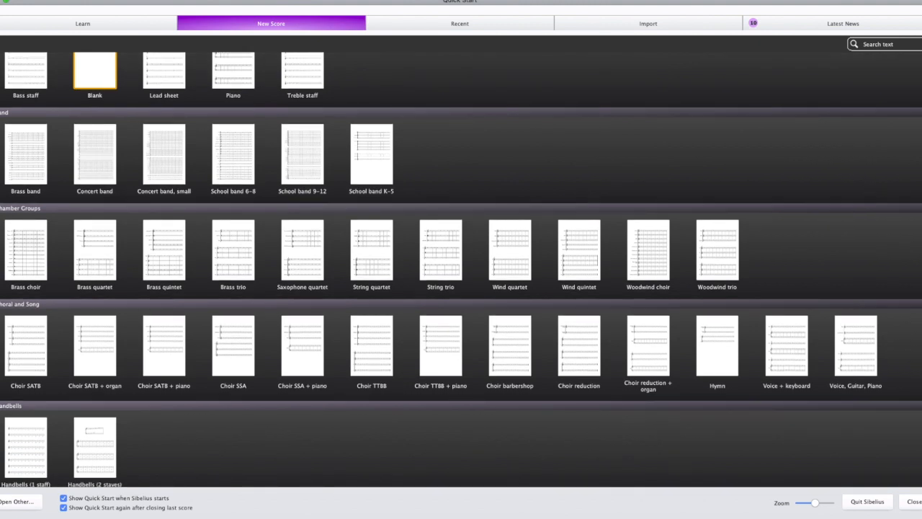
scroll(461, 270, down, 5)
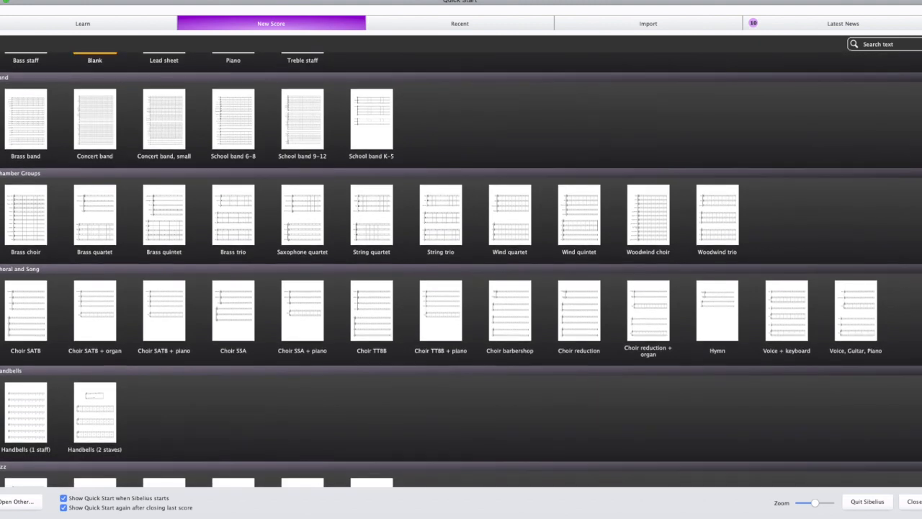
scroll(461, 269, down, 8)
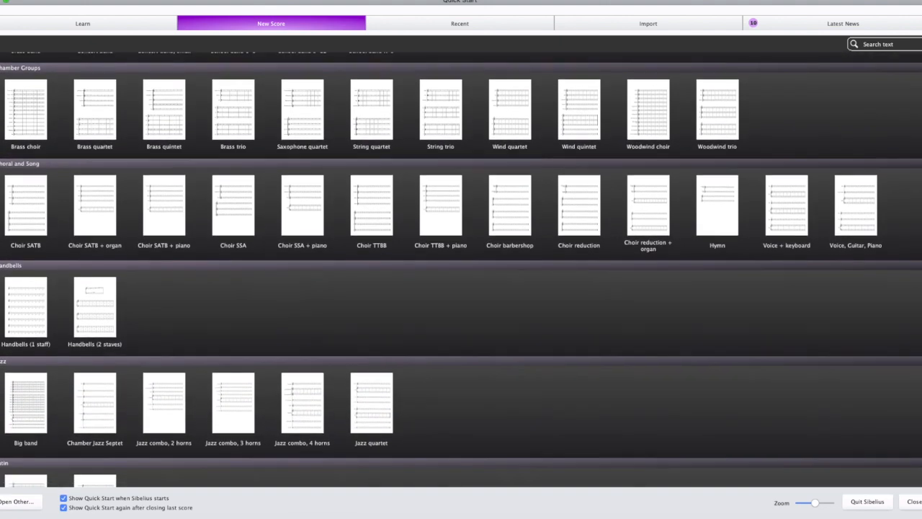
scroll(461, 269, down, 12)
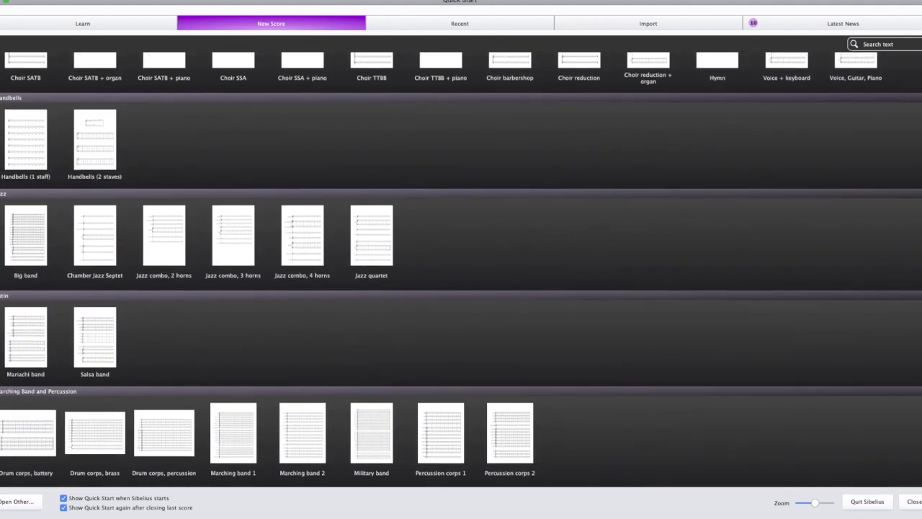
scroll(461, 270, down, 18)
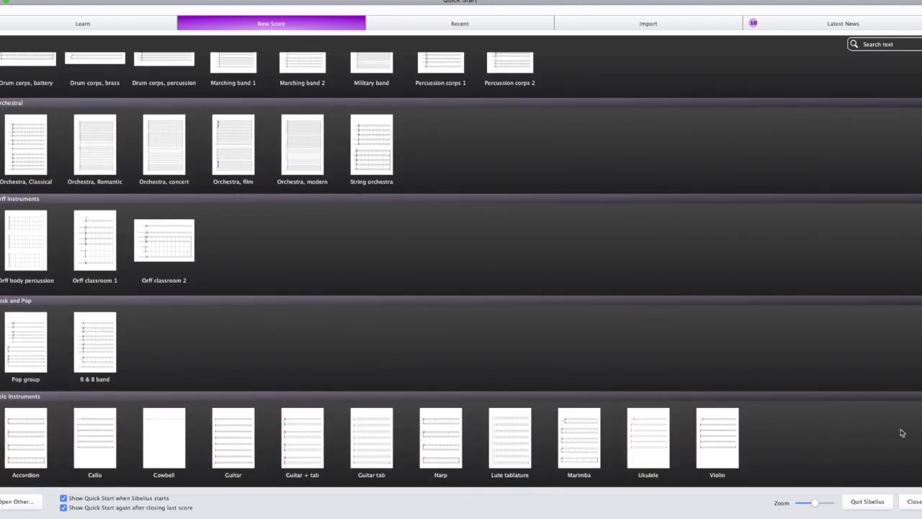
scroll(910, 130, up, 20)
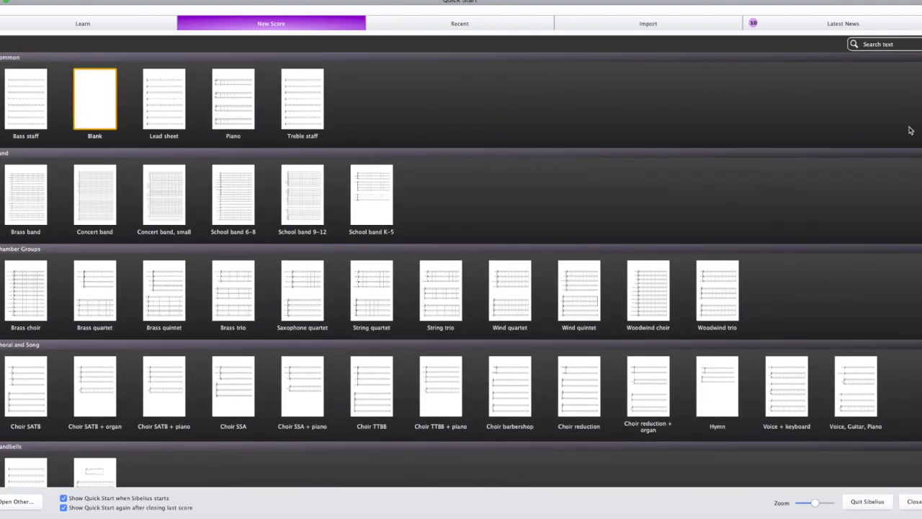
Step: Preview the School band 6-8 template, review its time signature, tempo, key signature and score information options, and return to the templates
click(228, 196)
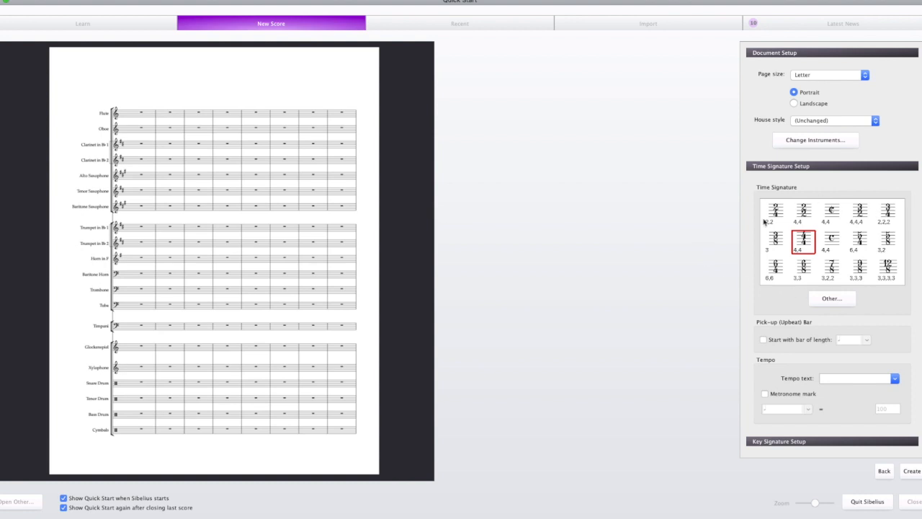
scroll(869, 335, down, 3)
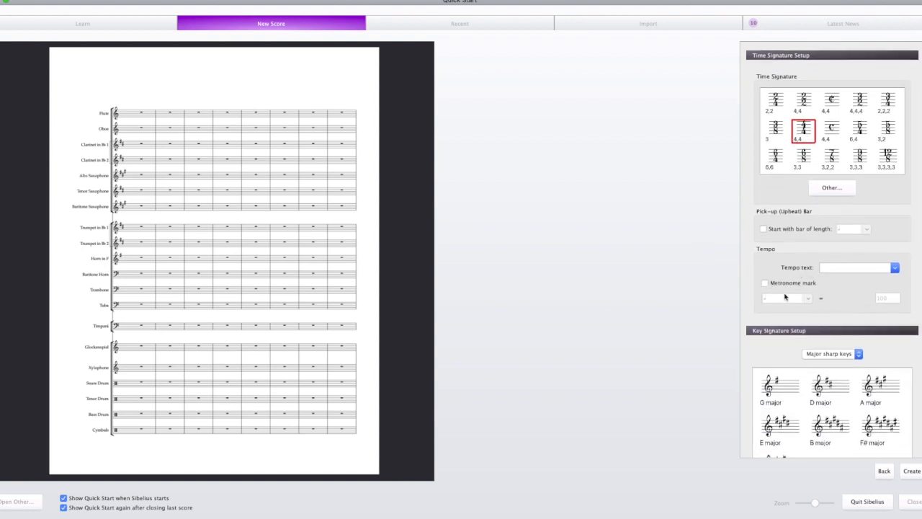
scroll(883, 326, down, 3)
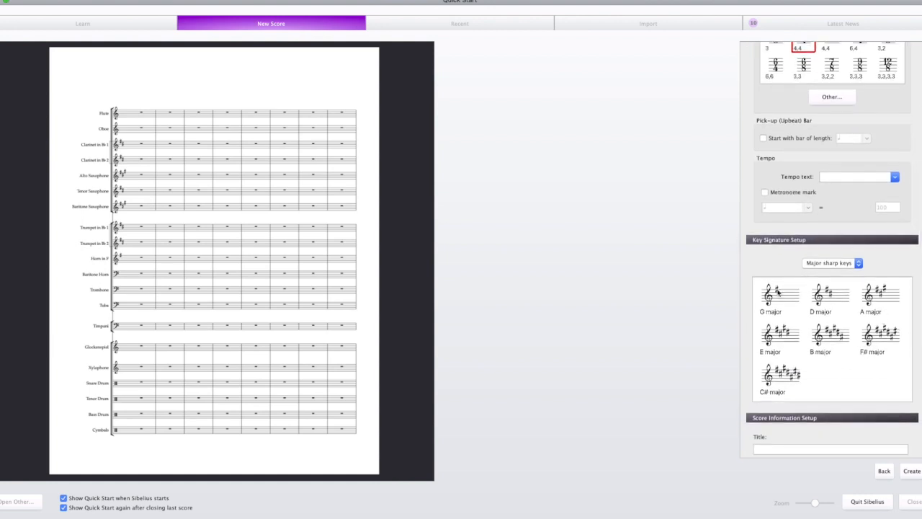
click(867, 345)
scroll(842, 351, down, 1)
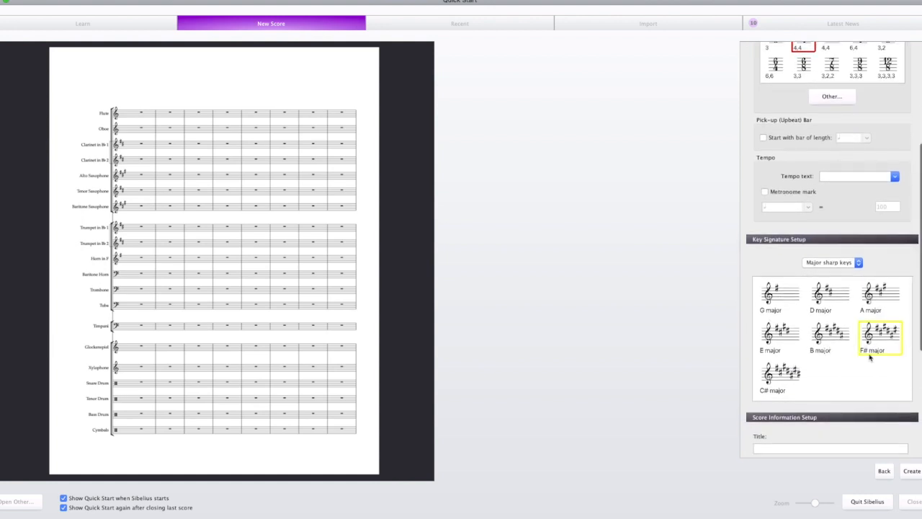
drag(918, 299, 921, 394)
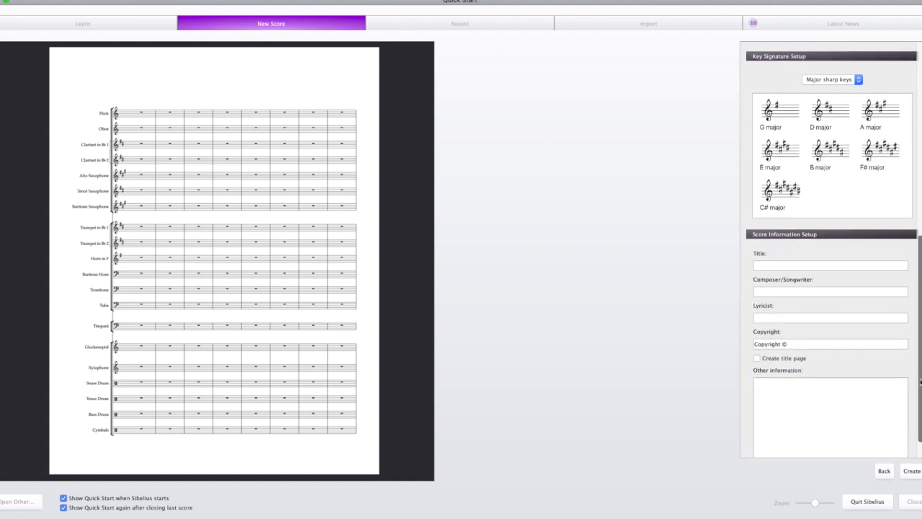
click(883, 470)
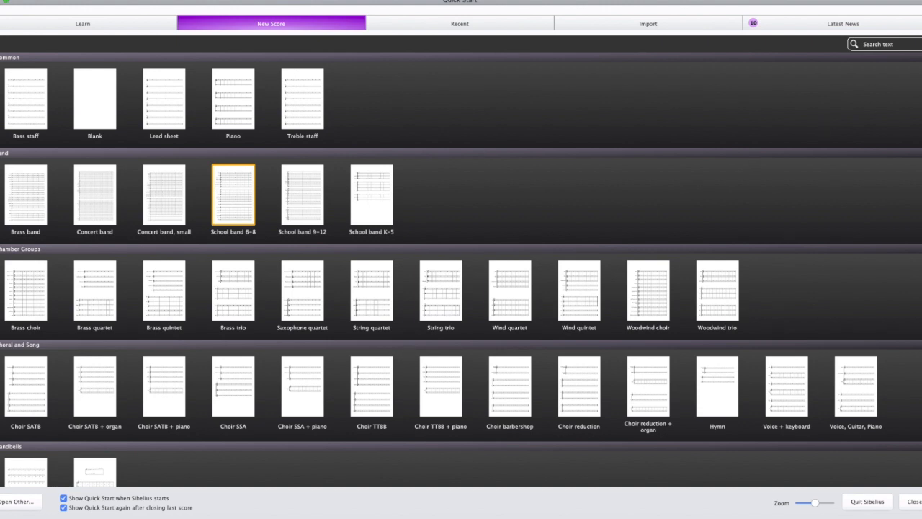
Step: Preview the Big band template's staves and return to the template list
scroll(461, 270, down, 5)
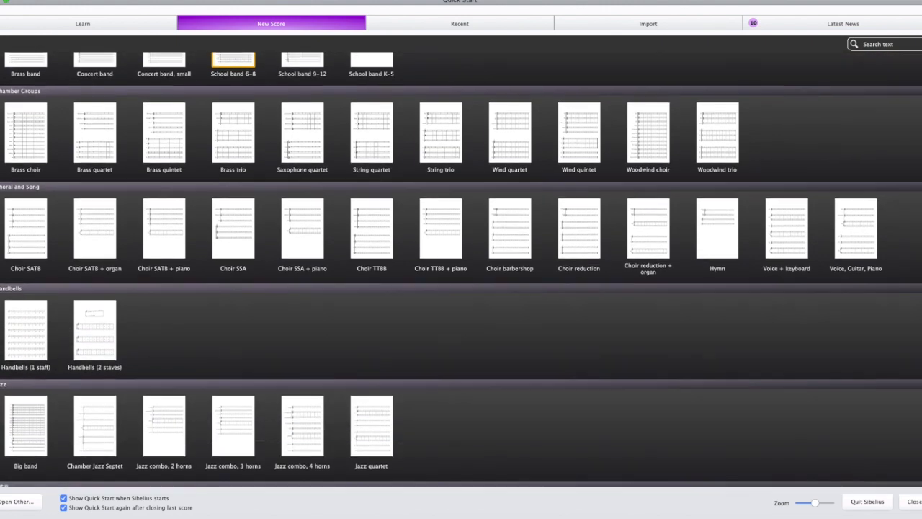
scroll(461, 269, down, 1)
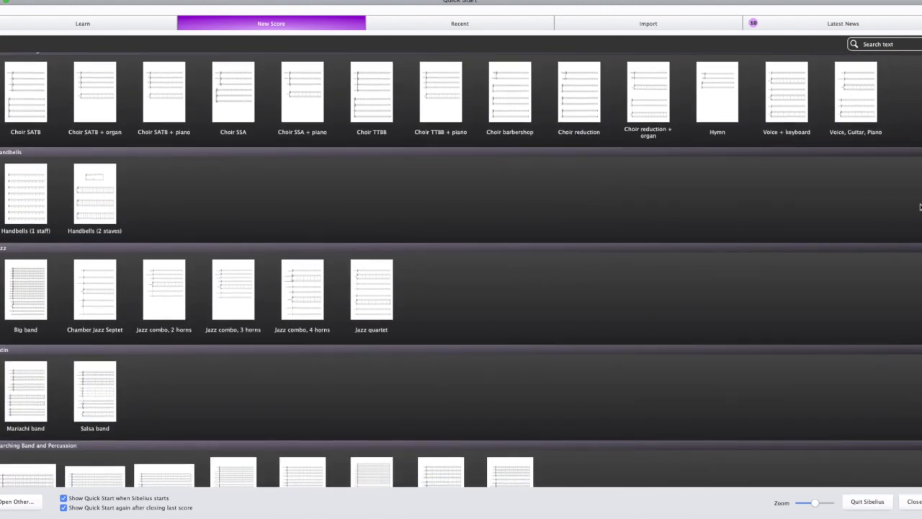
click(40, 294)
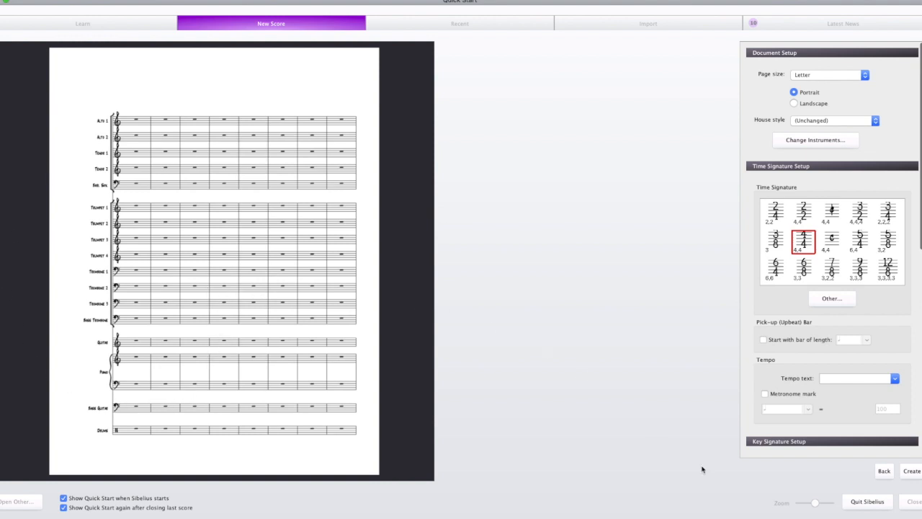
click(883, 471)
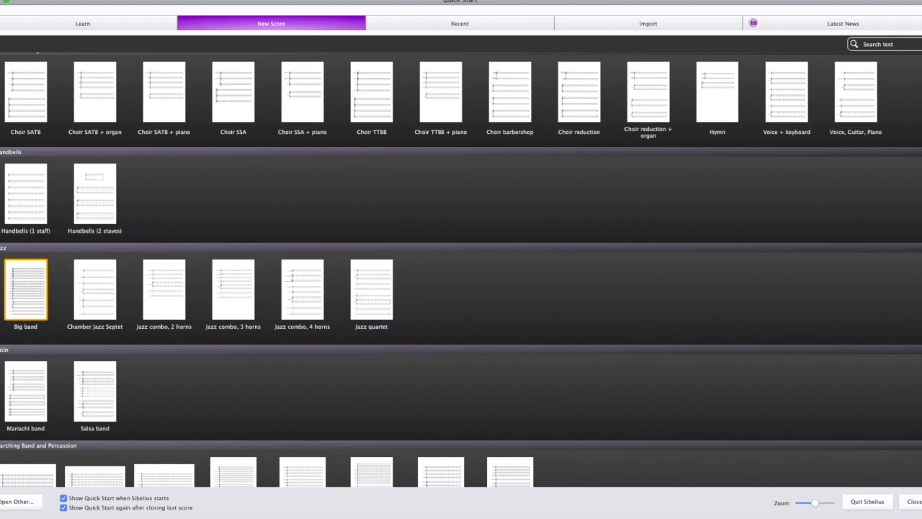
Step: Choose the Blank template, compare landscape with portrait, keep portrait orientation, and set the house style to Moderna
scroll(914, 173, up, 10)
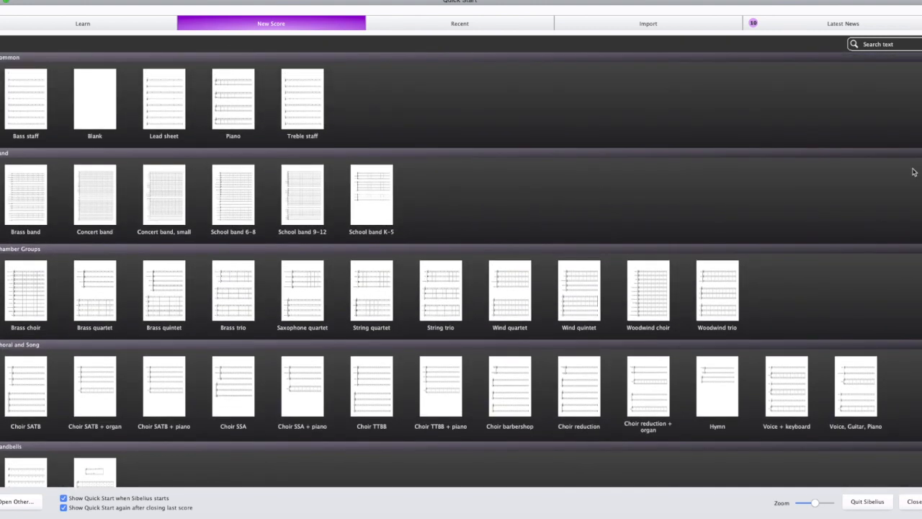
click(93, 113)
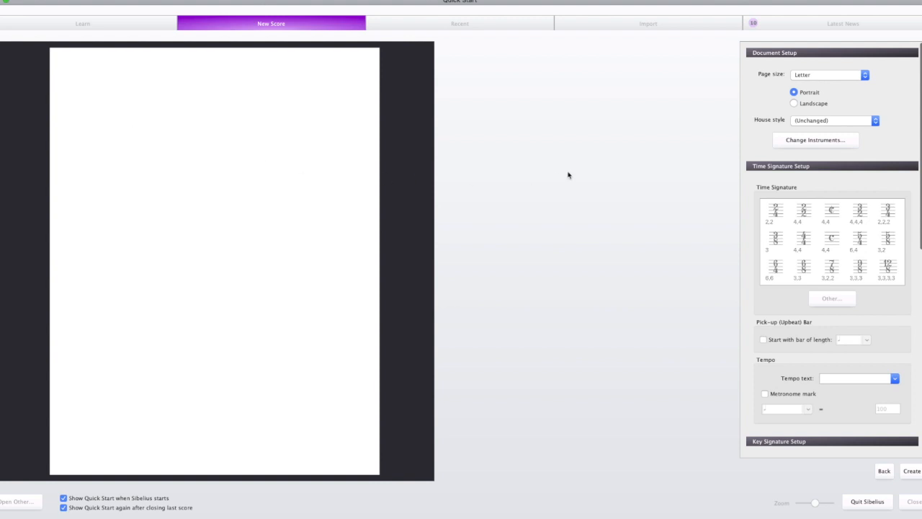
click(799, 104)
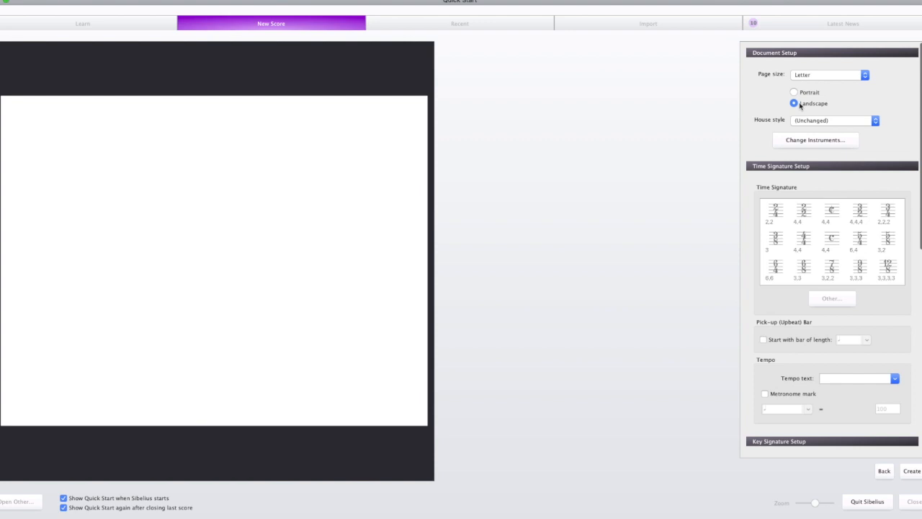
click(804, 93)
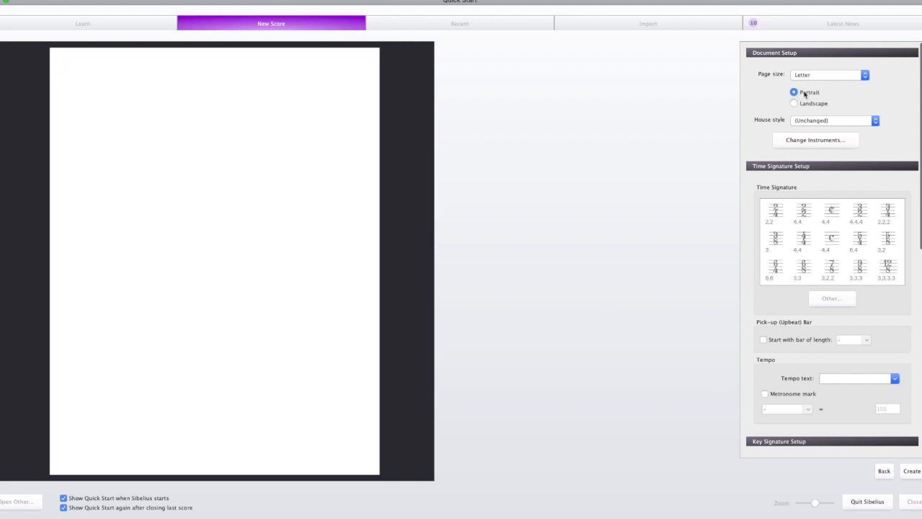
click(806, 120)
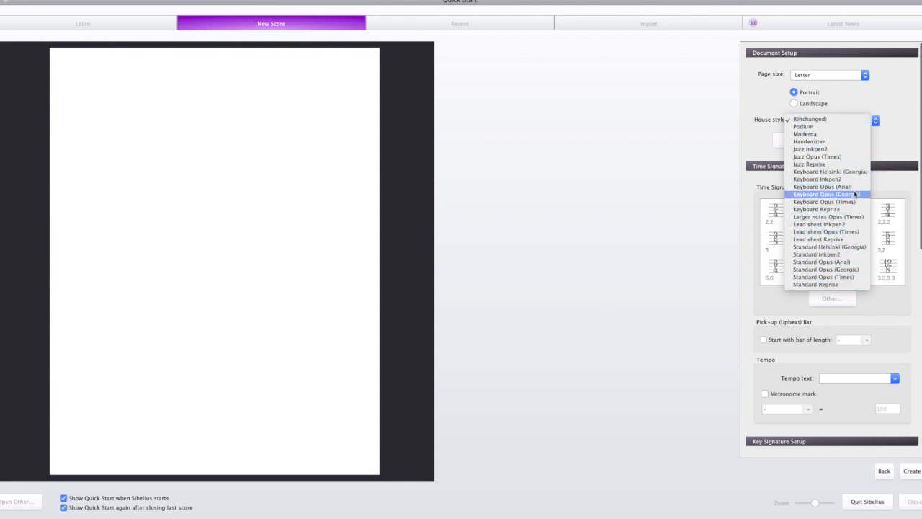
click(829, 135)
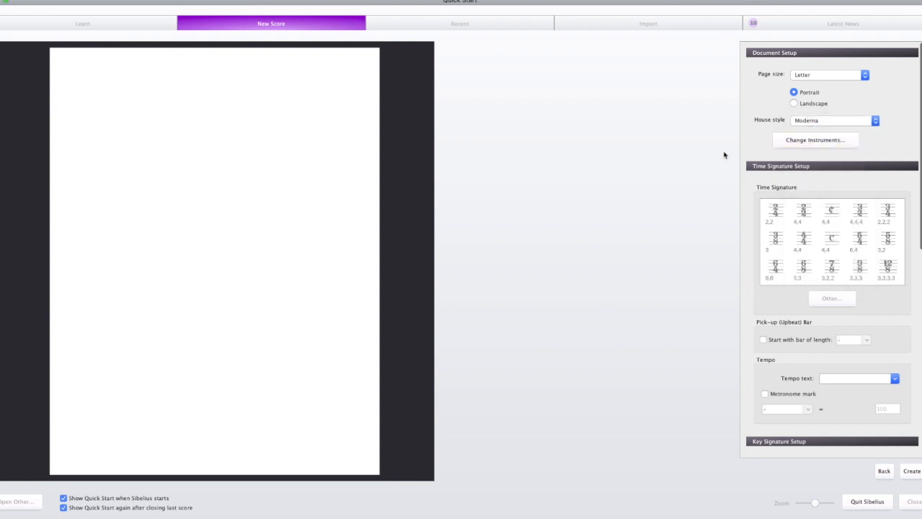
Step: Open the instrument selection for the blank score and look through the Woodwind instruments
click(796, 146)
drag(921, 86, 478, 94)
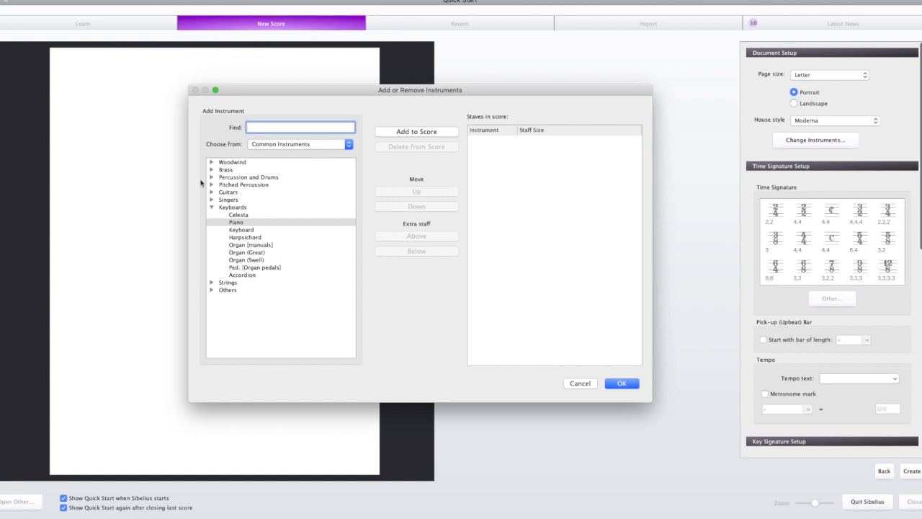
click(230, 163)
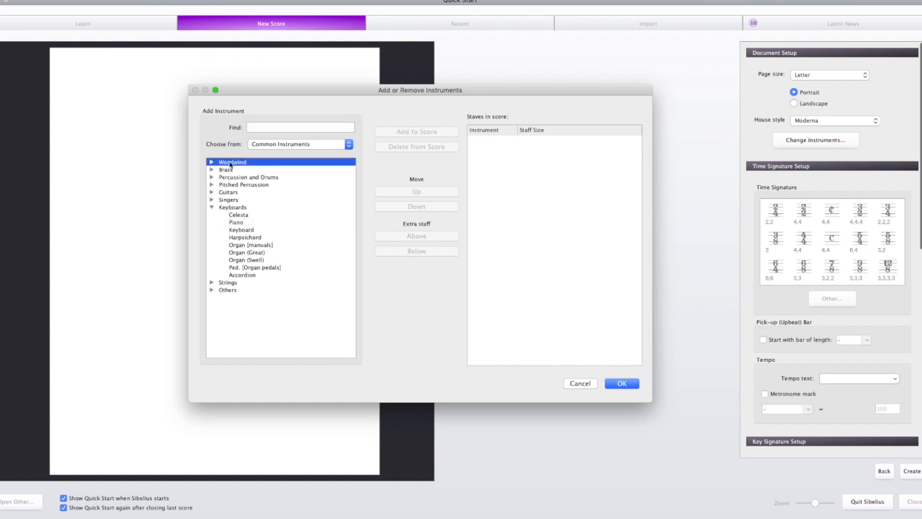
click(212, 163)
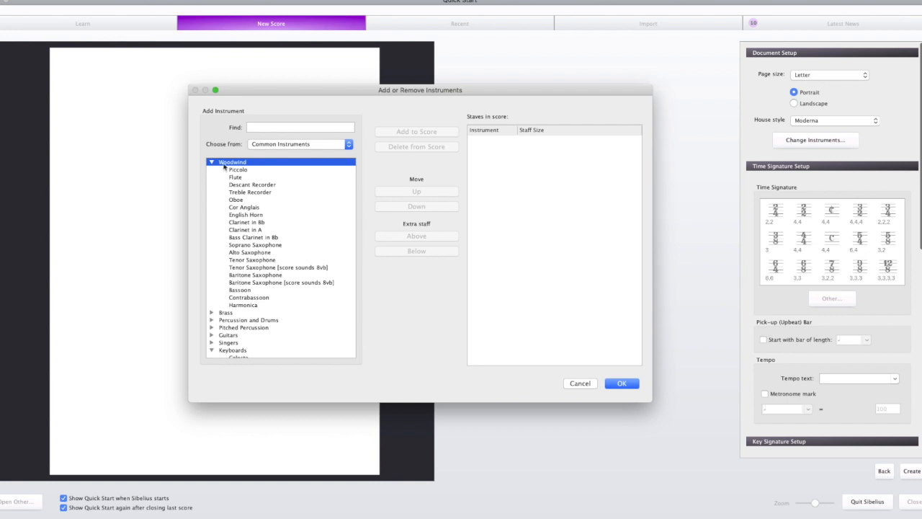
click(234, 177)
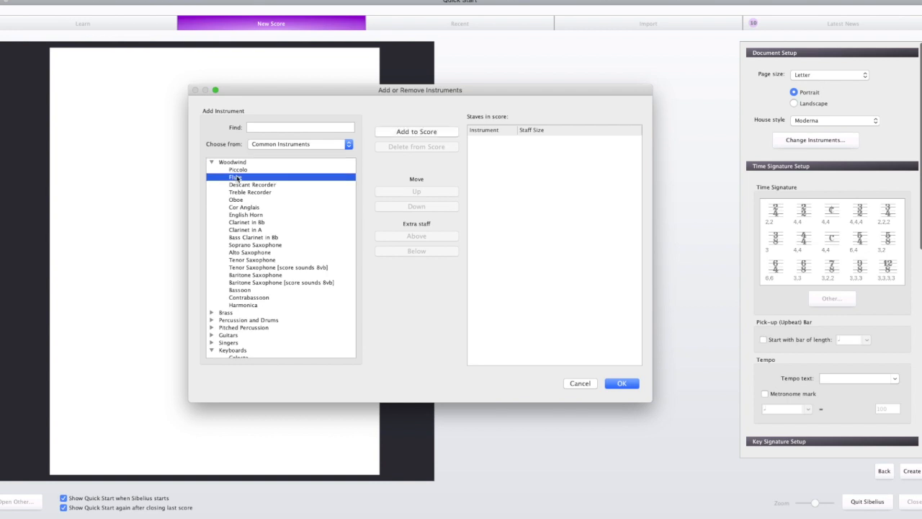
click(213, 165)
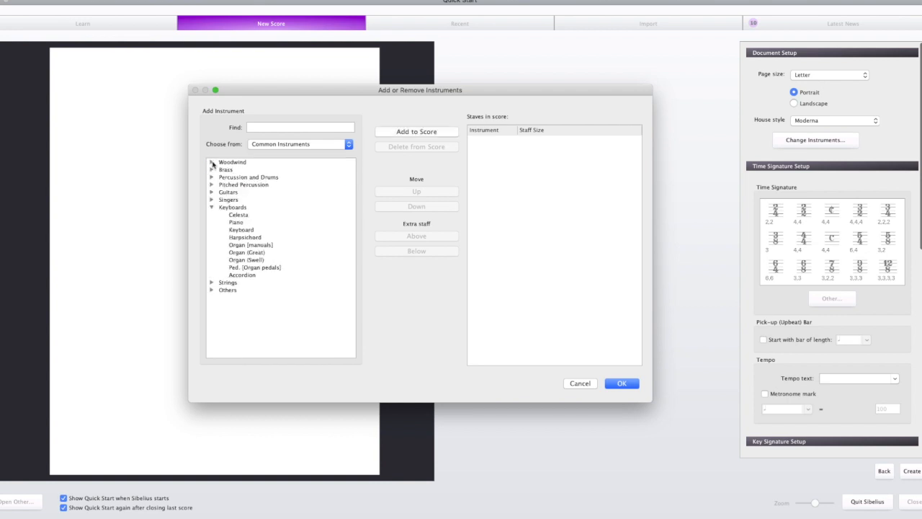
Step: Look through the instruments in the Brass, Percussion and Drums, and Pitched Percussion families
click(212, 170)
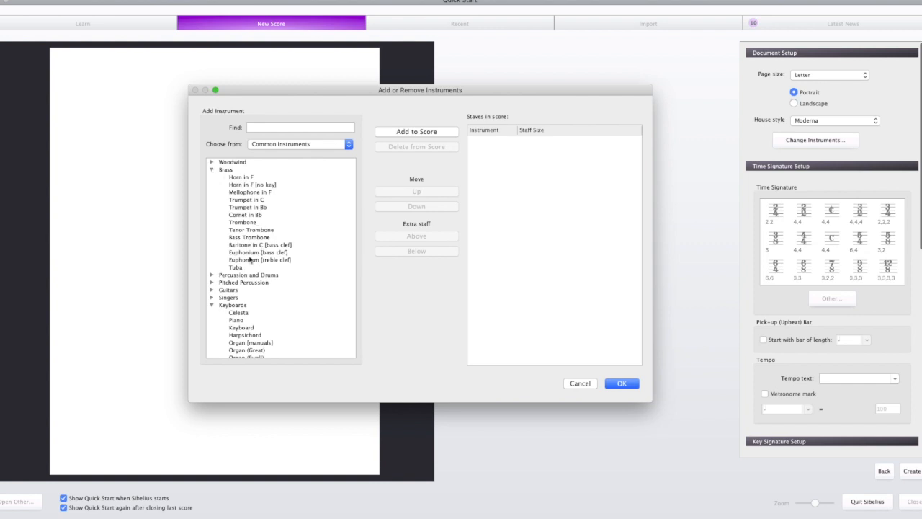
click(211, 277)
click(212, 170)
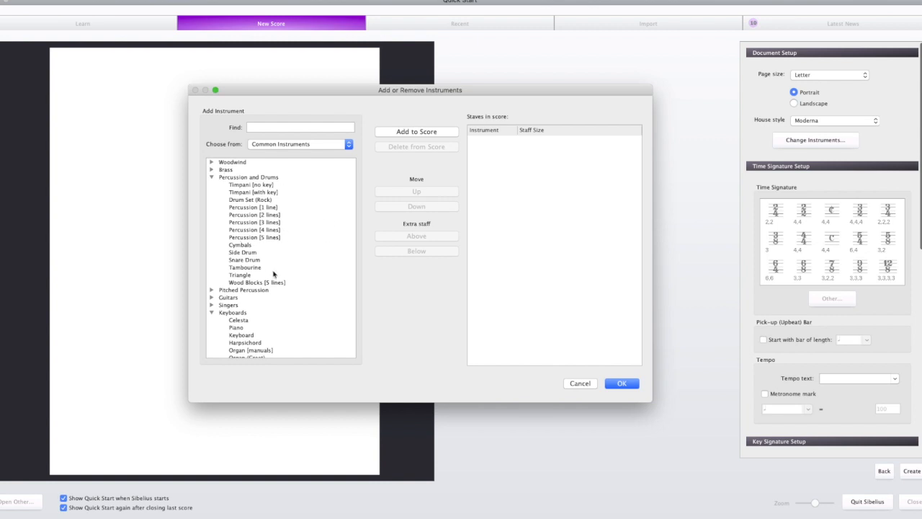
click(211, 178)
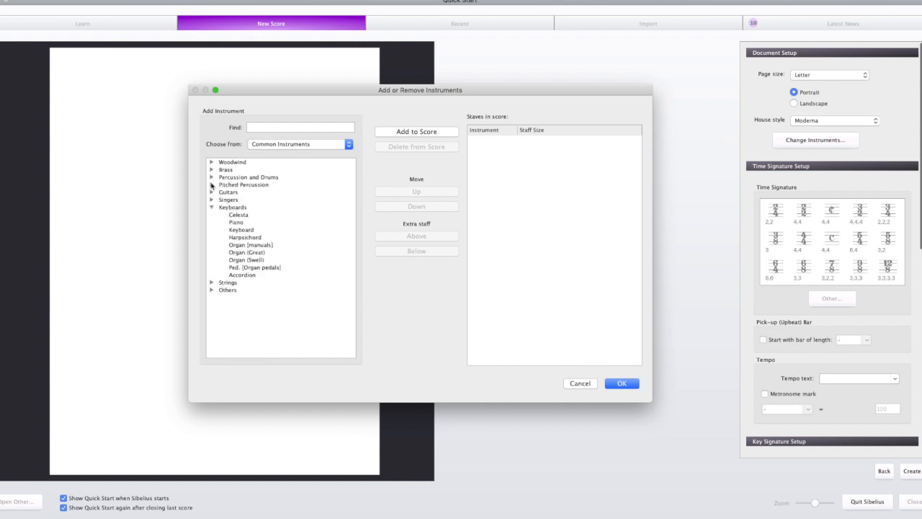
click(211, 185)
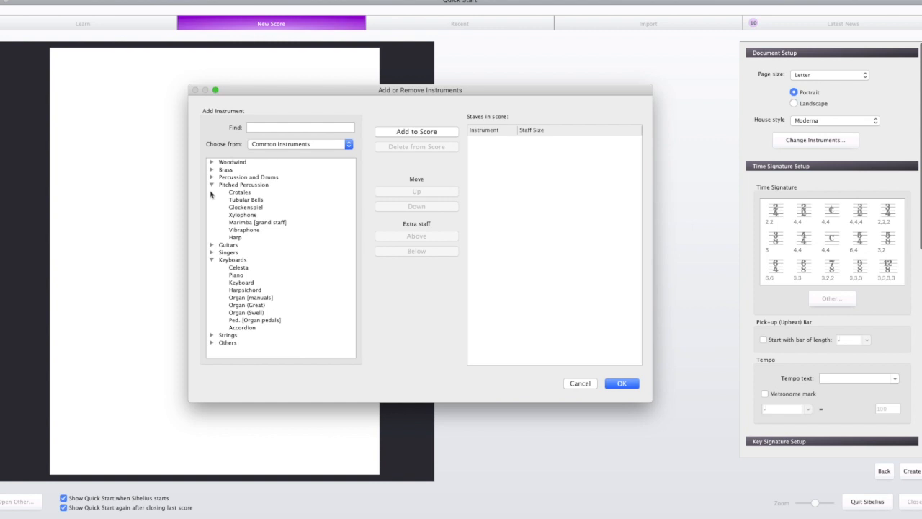
click(212, 186)
Step: Look through the Guitars, Singers, Strings and Others instrument families, leaving every family collapsed, including Keyboards
click(212, 192)
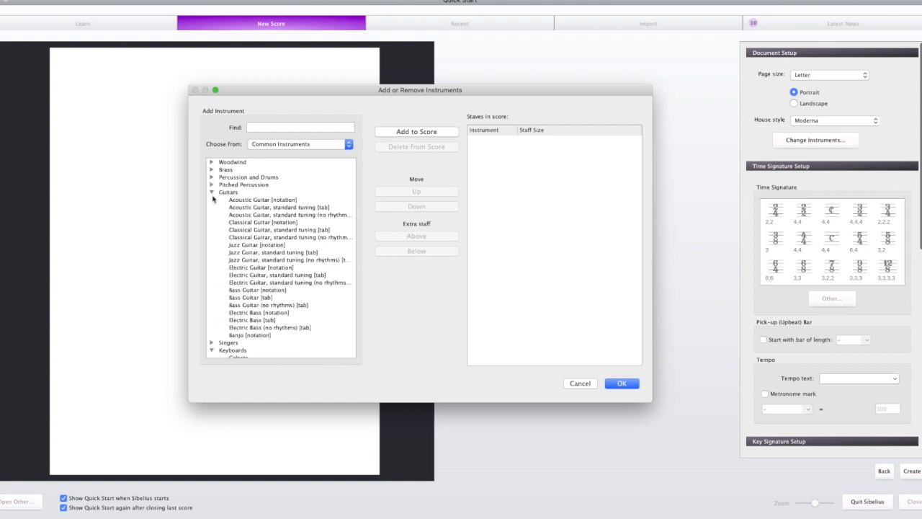
click(212, 192)
click(212, 201)
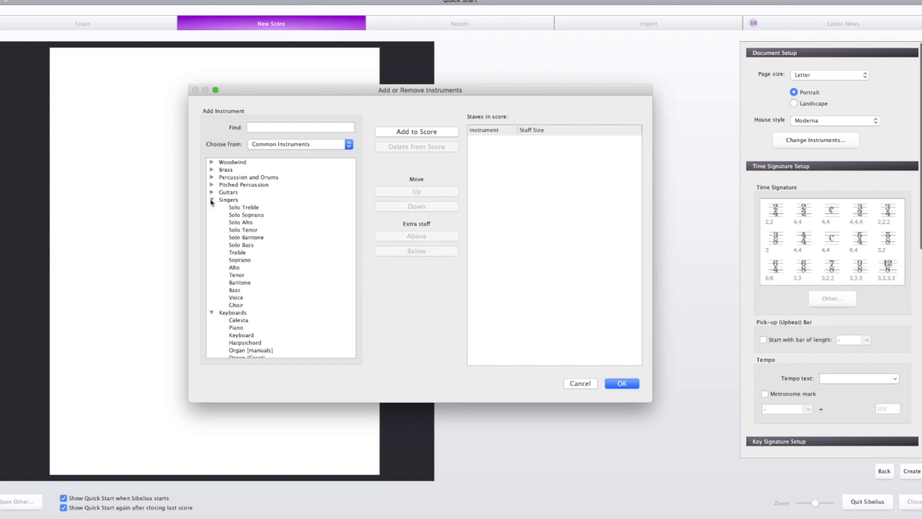
click(211, 200)
click(211, 208)
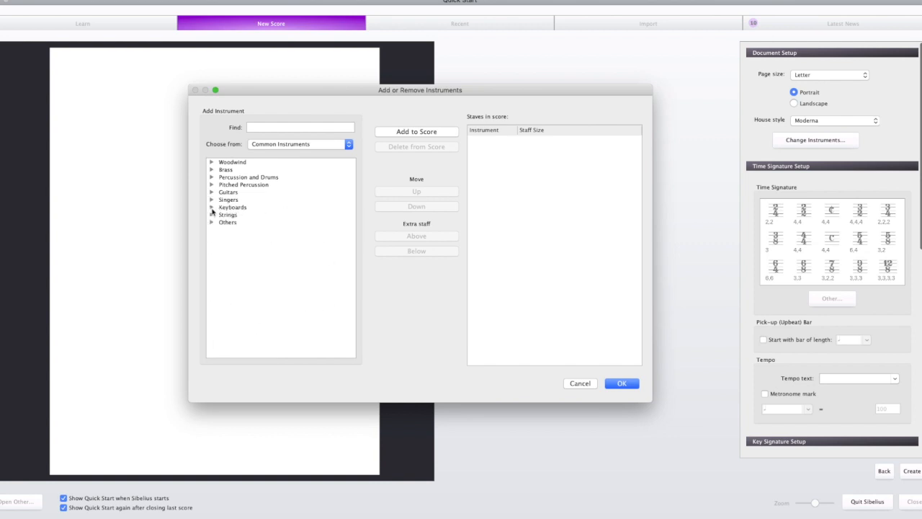
click(212, 215)
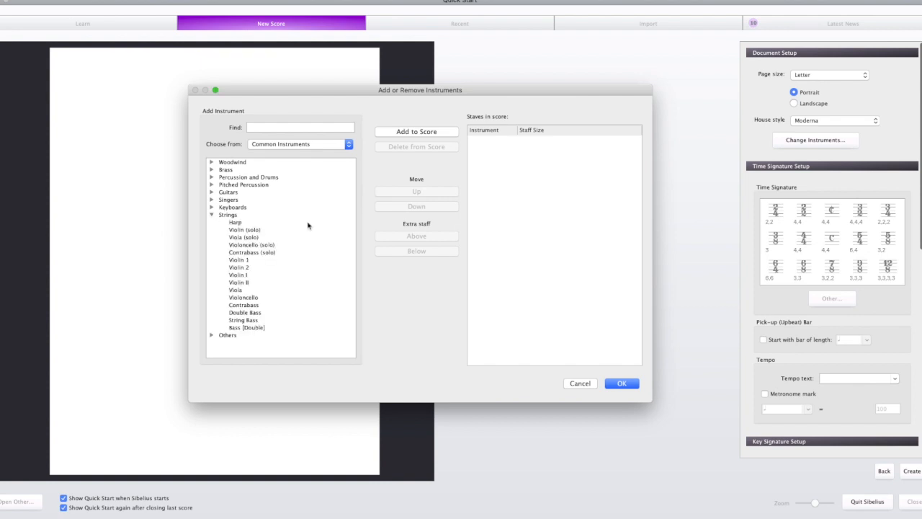
click(212, 216)
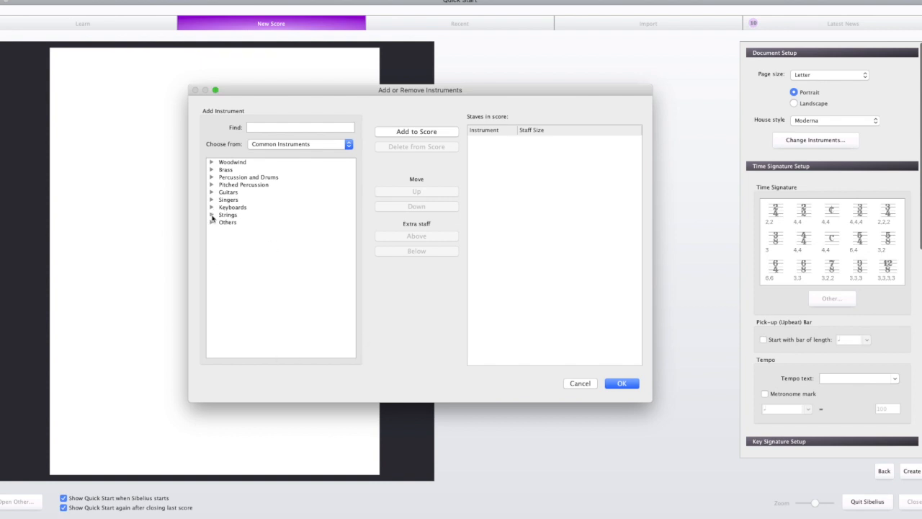
click(212, 222)
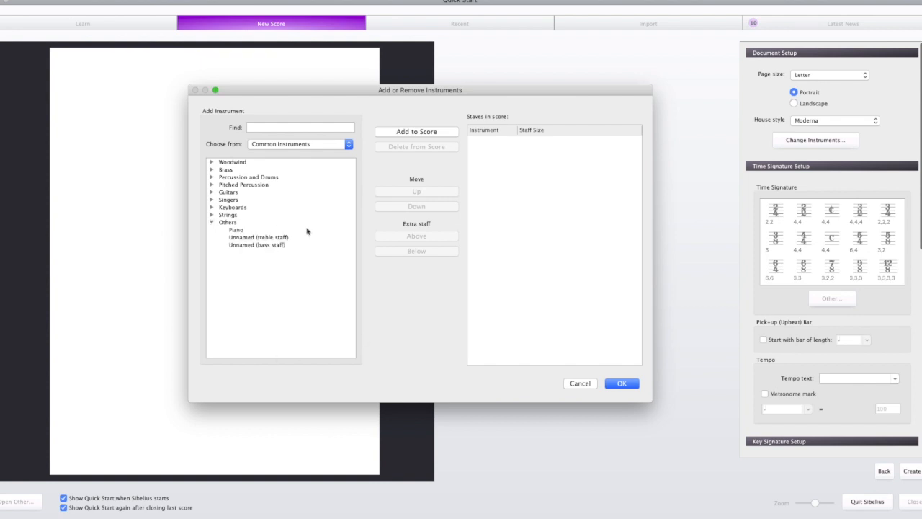
click(212, 223)
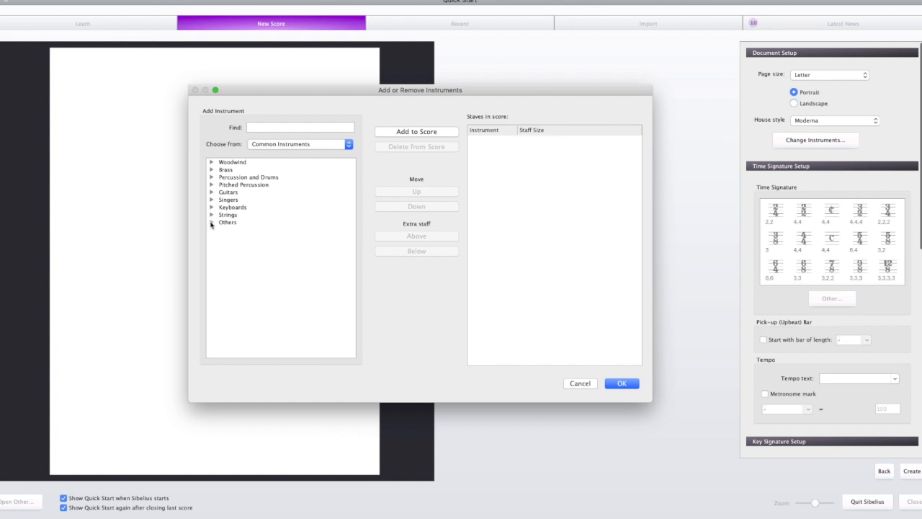
Step: Add Flute, Clarinet in Bb, Oboe and Bassoon from the Woodwind family to the score
click(211, 163)
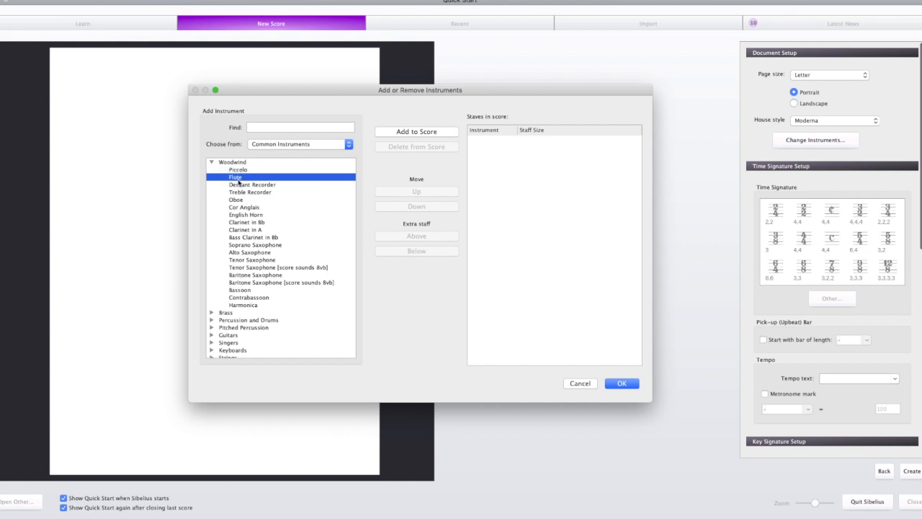
click(393, 135)
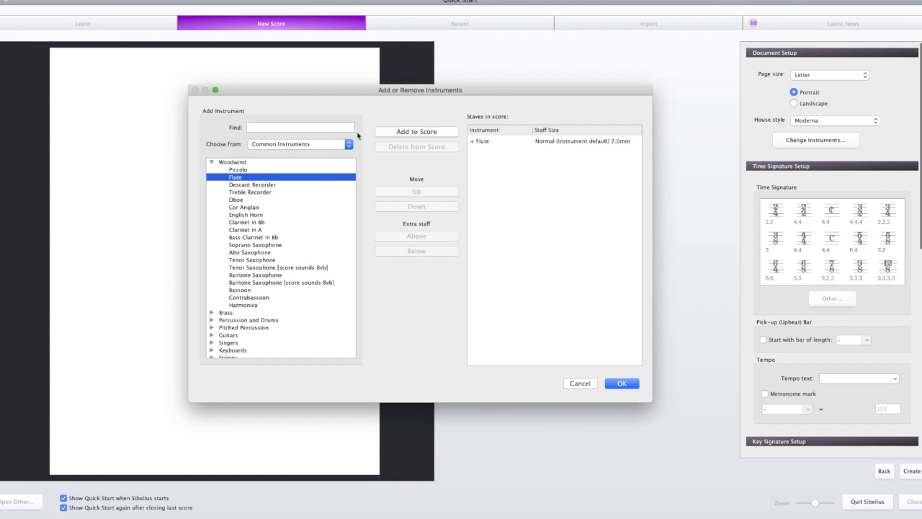
click(249, 223)
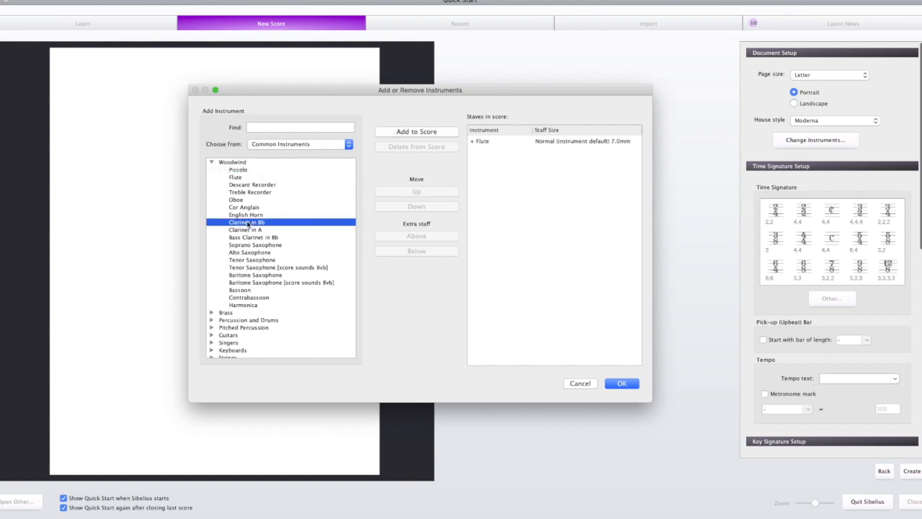
click(406, 136)
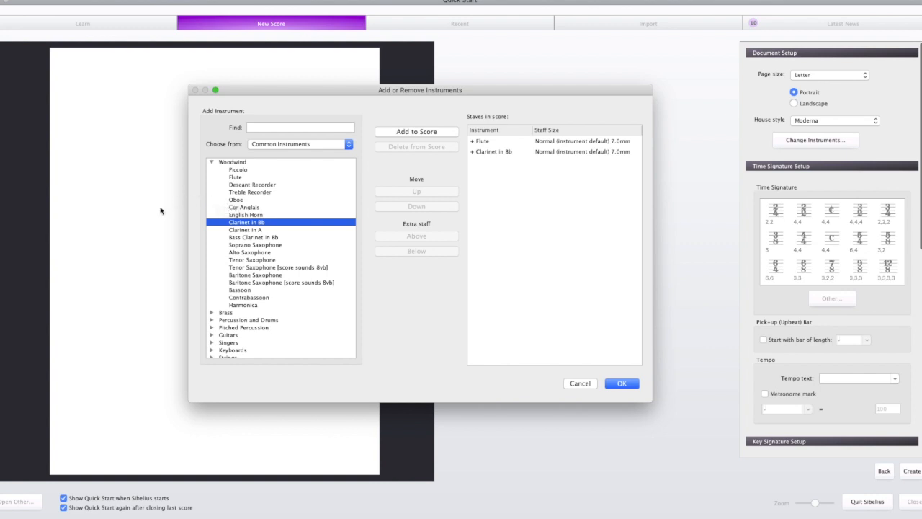
click(239, 201)
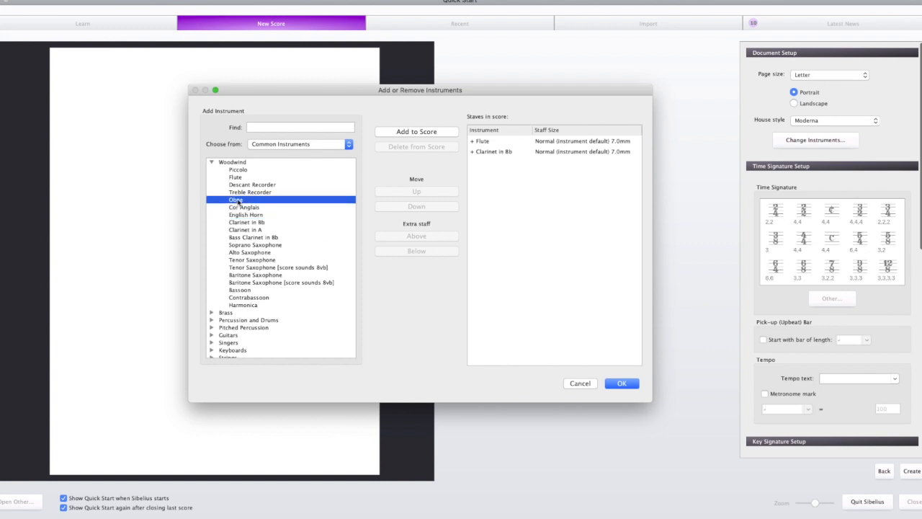
click(416, 133)
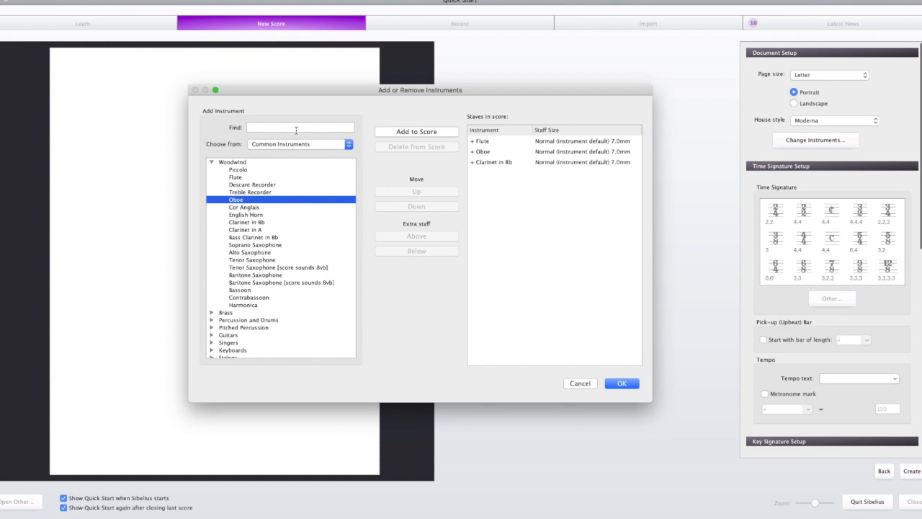
click(239, 290)
click(397, 133)
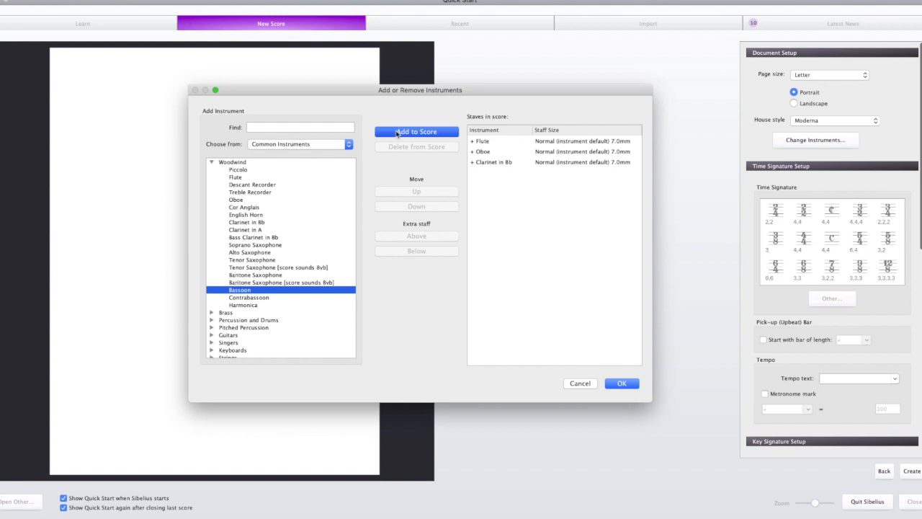
Step: Add Horn in F from the Brass family to the score and confirm the instrument selection
click(212, 163)
click(212, 170)
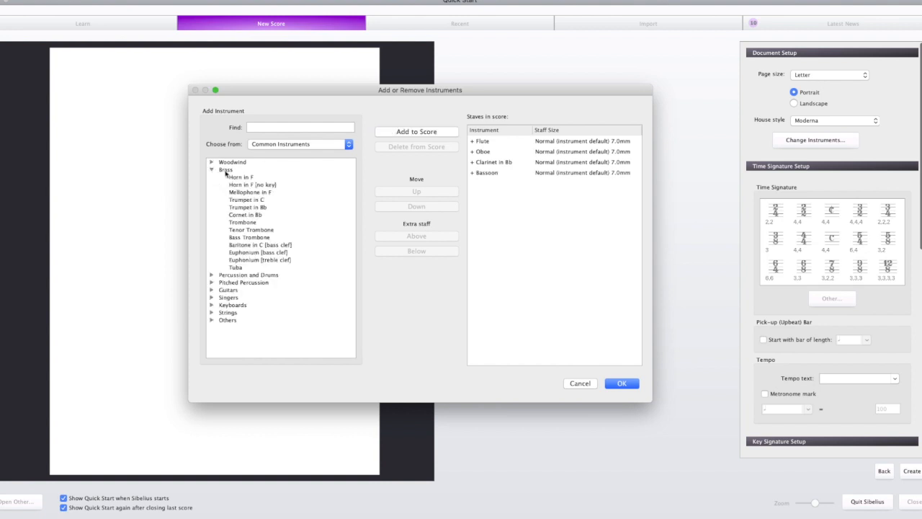
click(239, 177)
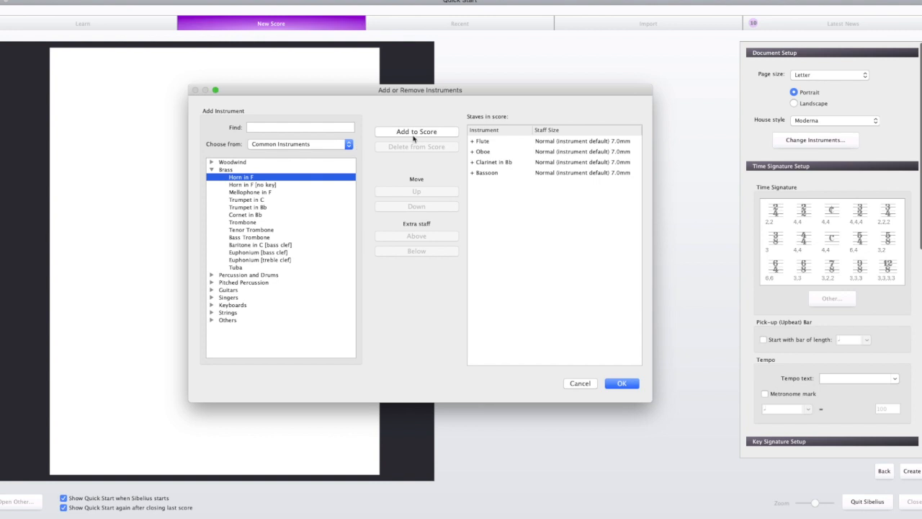
click(420, 132)
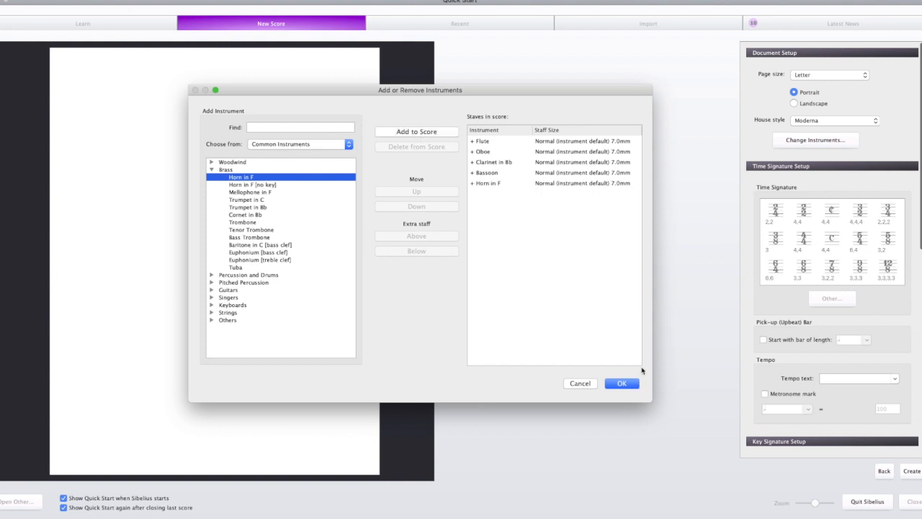
click(622, 383)
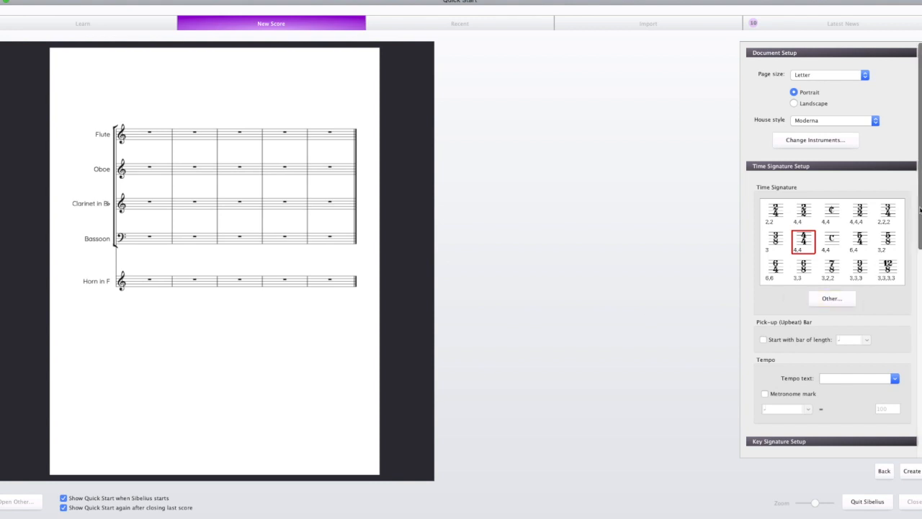
Step: Try a custom time signature of 10/64 for the score
drag(920, 209, 920, 234)
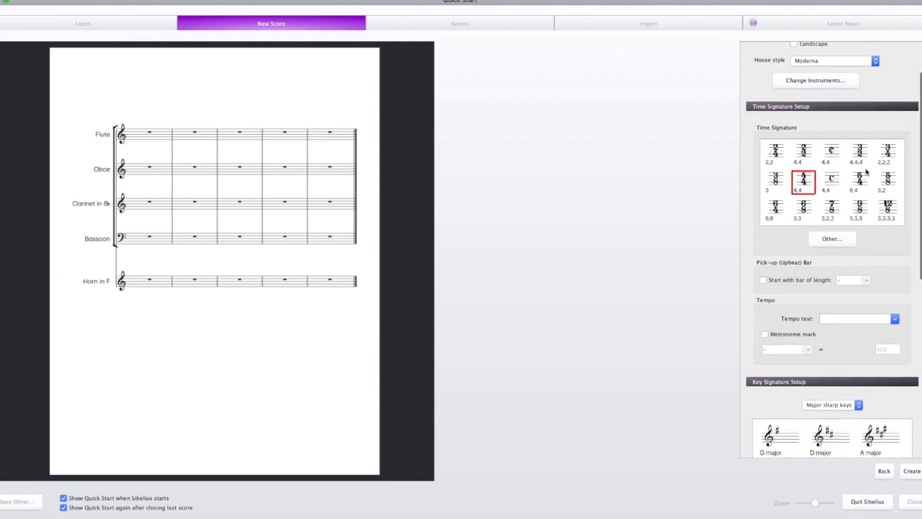
click(832, 240)
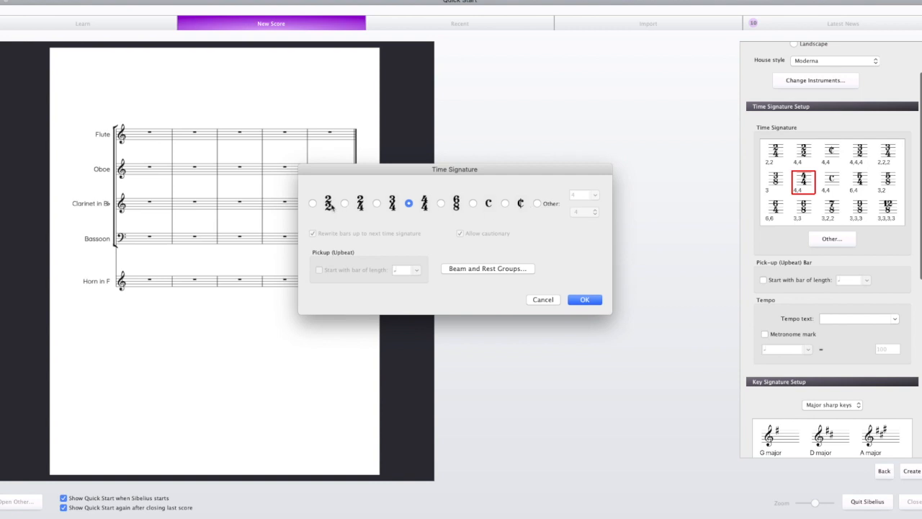
click(538, 204)
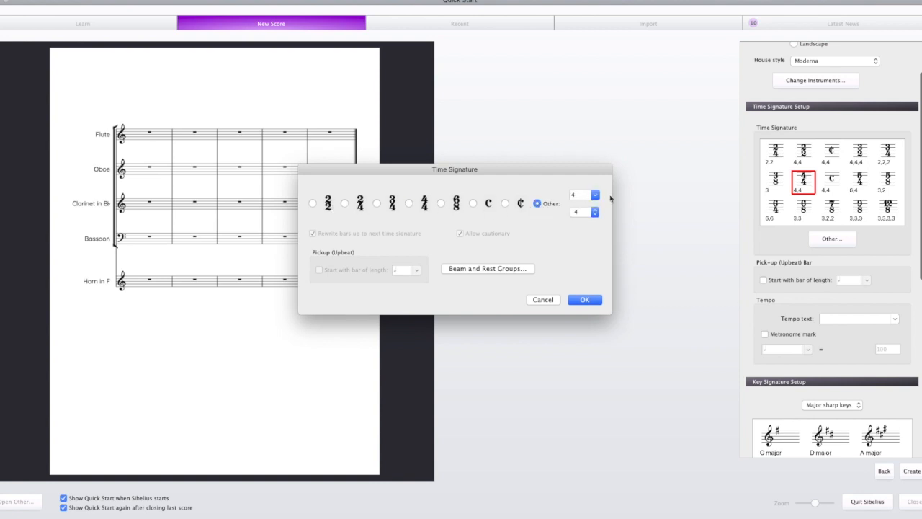
click(595, 195)
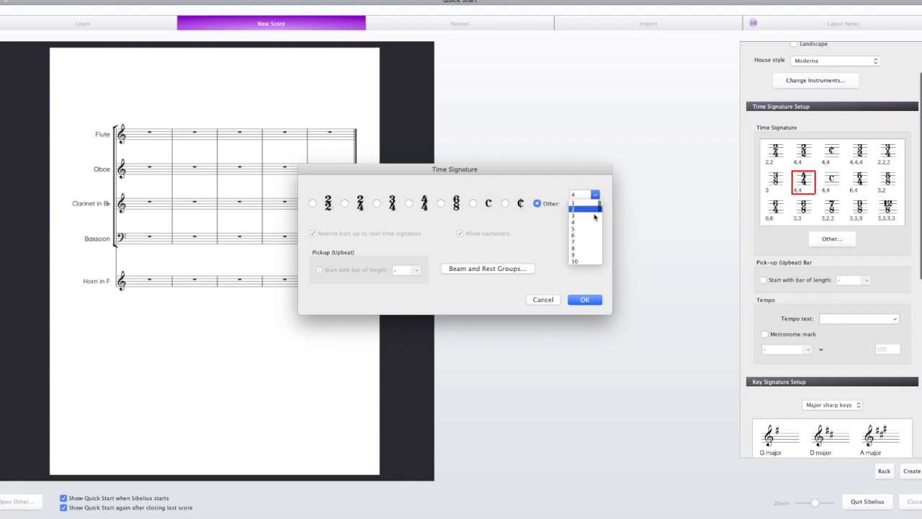
click(584, 262)
click(595, 212)
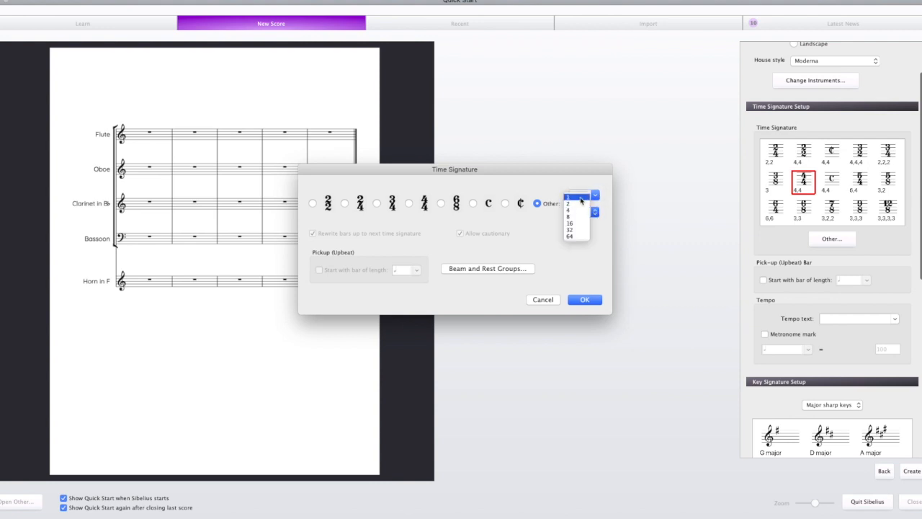
click(580, 237)
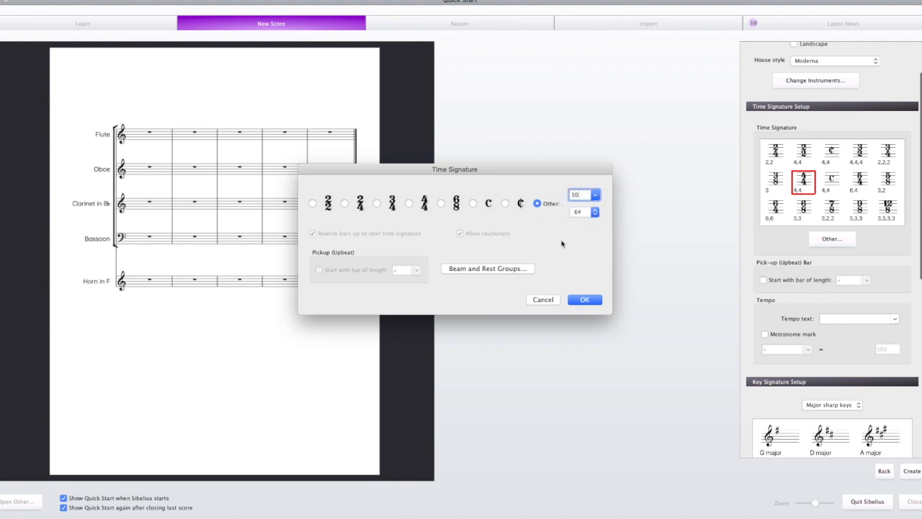
Step: Choose 4/4 as the time signature, view its beam and rest groups without changing them, and confirm
click(410, 204)
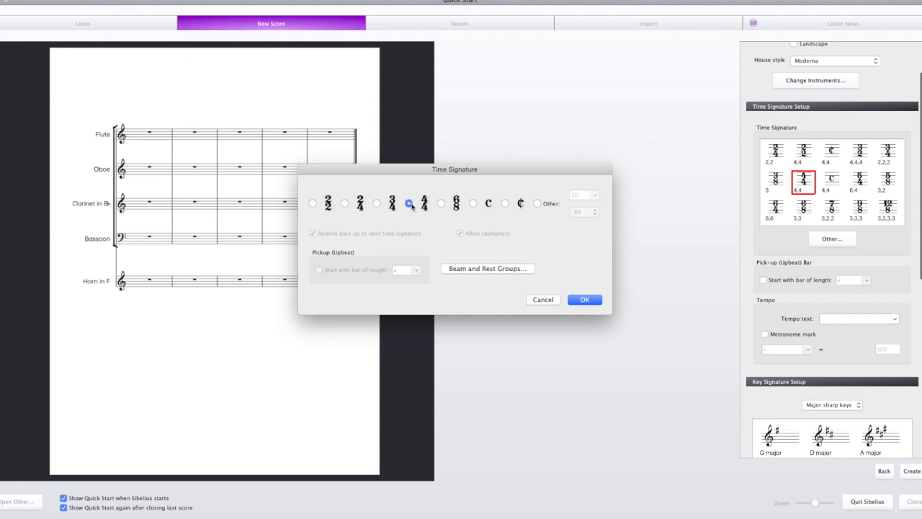
click(471, 268)
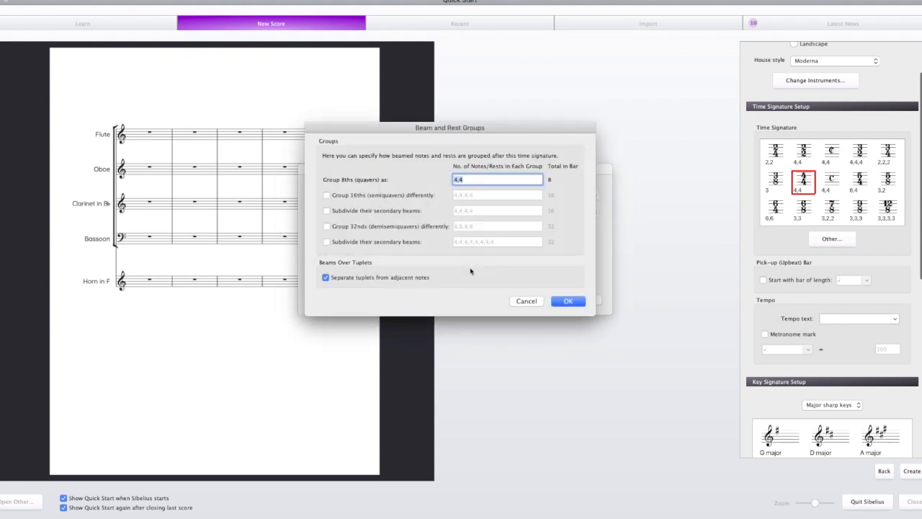
click(532, 301)
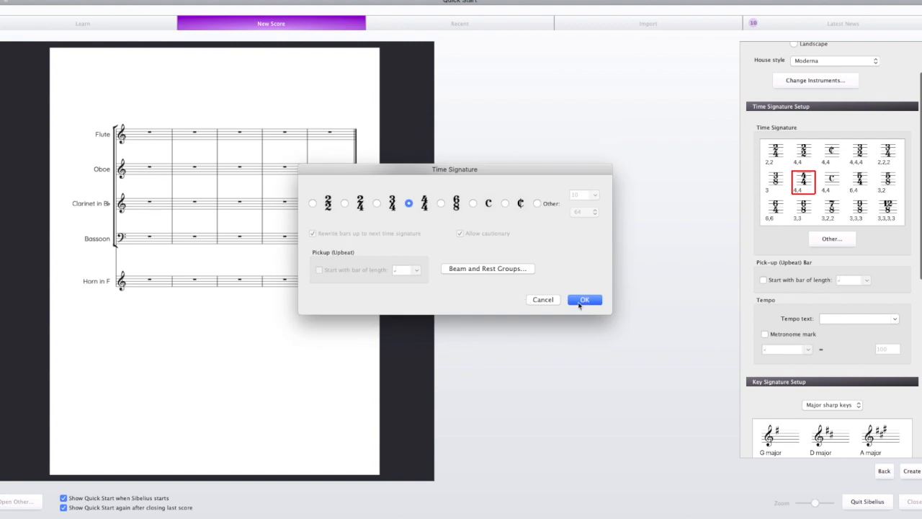
click(583, 300)
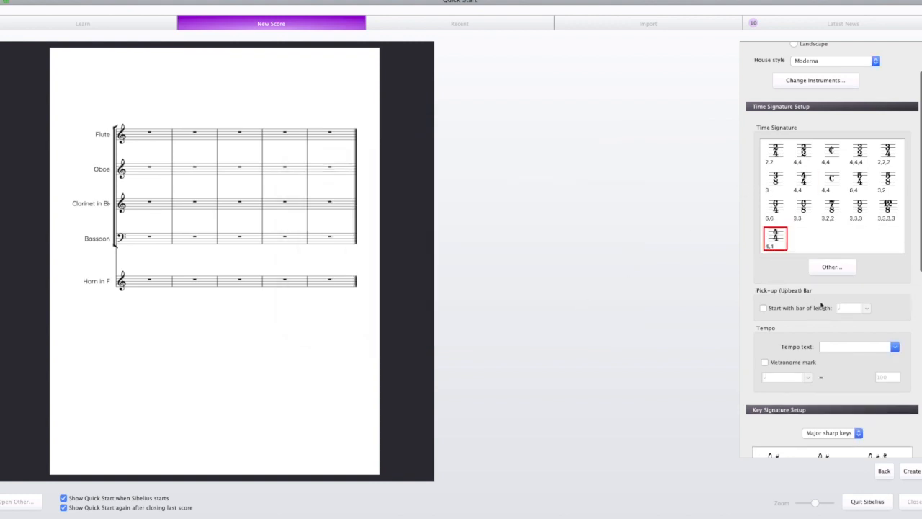
Step: Set the score's tempo text to Allegro
scroll(919, 261, down, 2)
scroll(918, 261, down, 3)
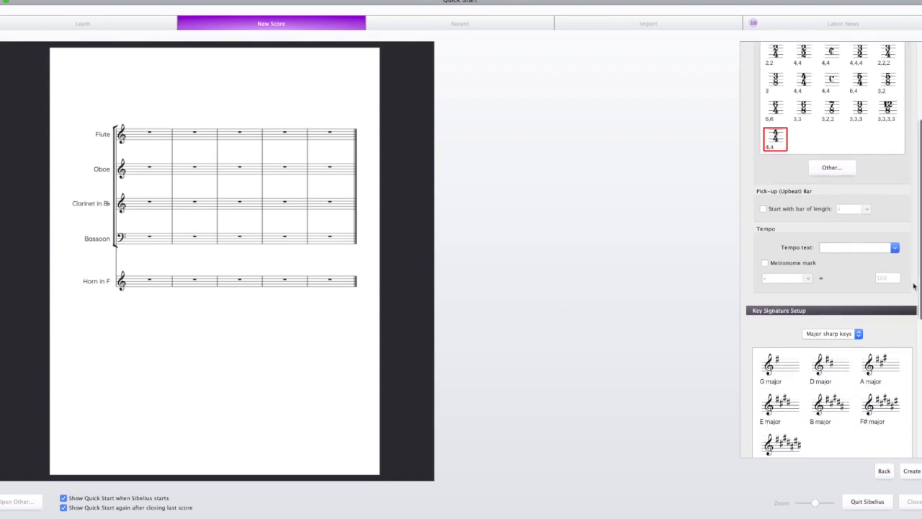
click(895, 249)
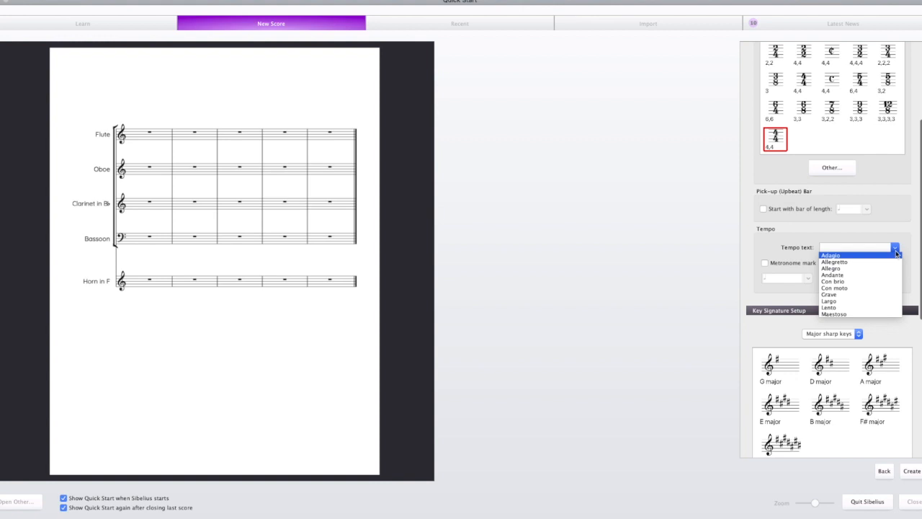
click(850, 269)
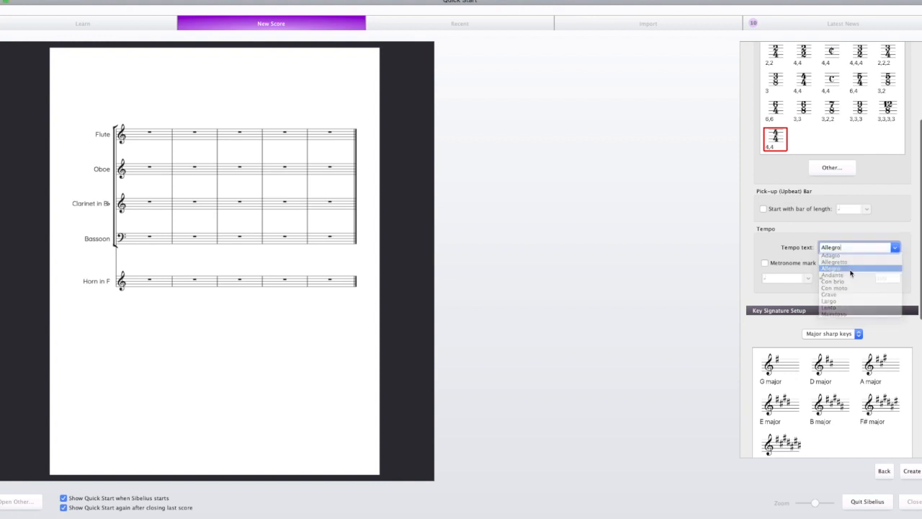
Step: Add a metronome mark to the score's tempo with a quarter note equal to 120
click(766, 264)
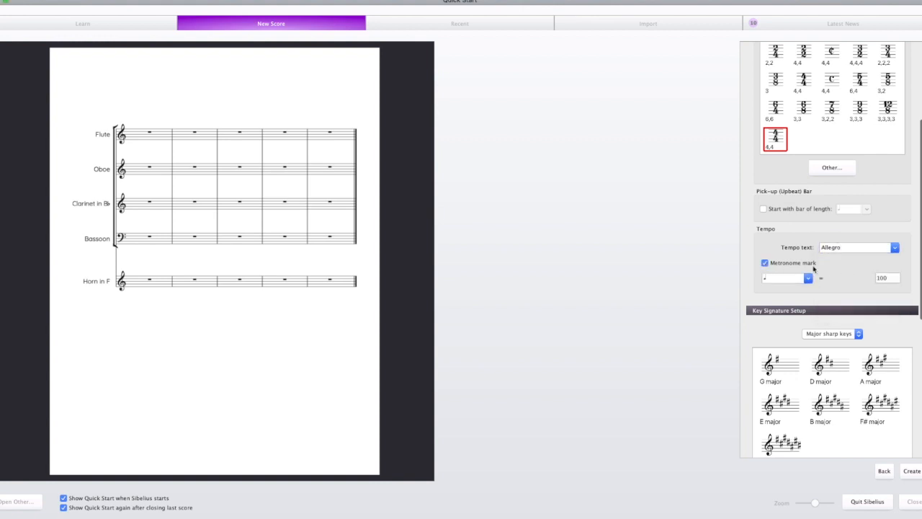
double_click(886, 277)
text(1)
key(Return)
Step: Look through the available key signature groups: no key signature, major flat keys, minor sharp keys and minor flat keys
scroll(850, 282, down, 5)
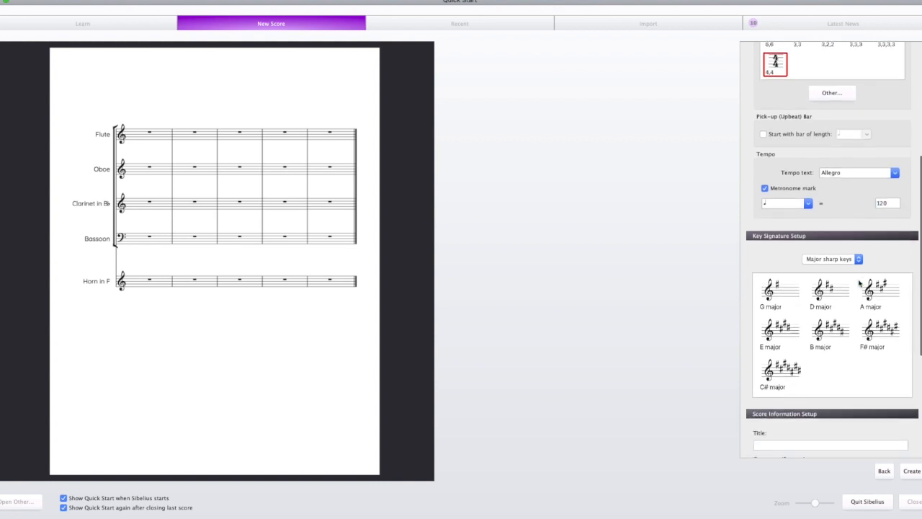
click(857, 260)
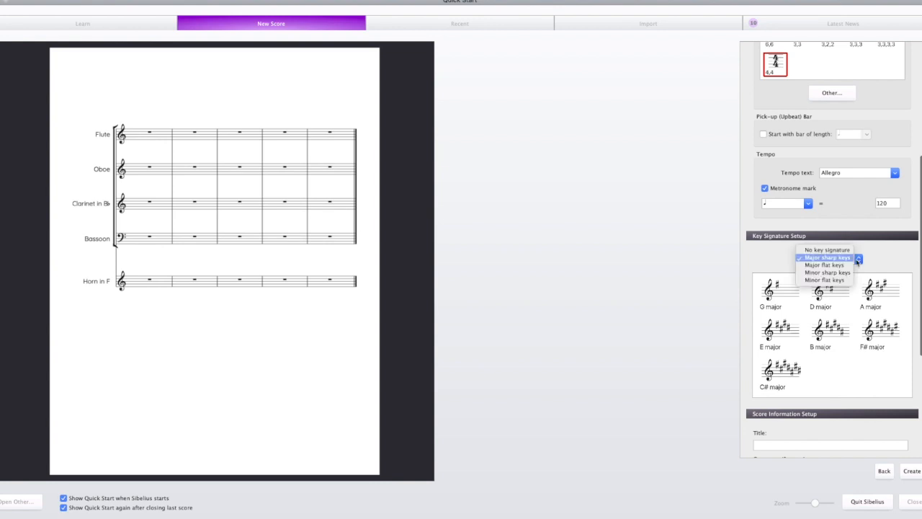
click(841, 250)
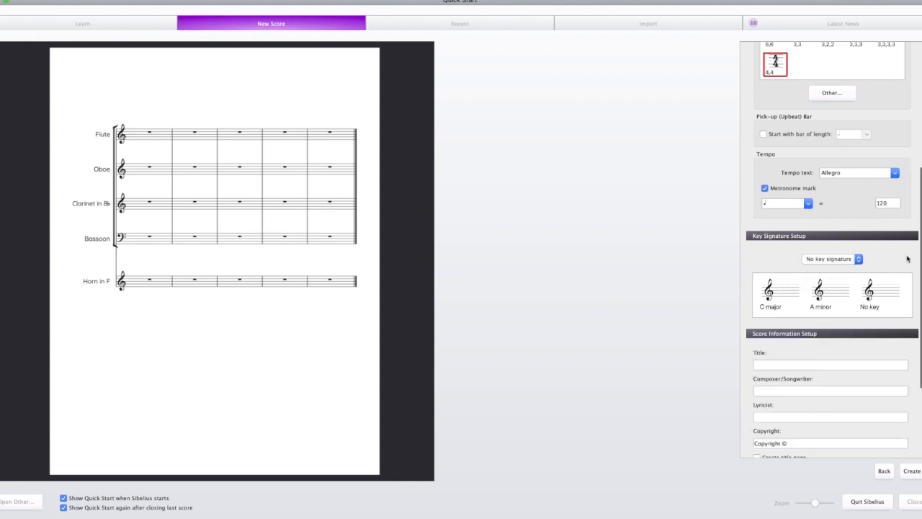
click(859, 260)
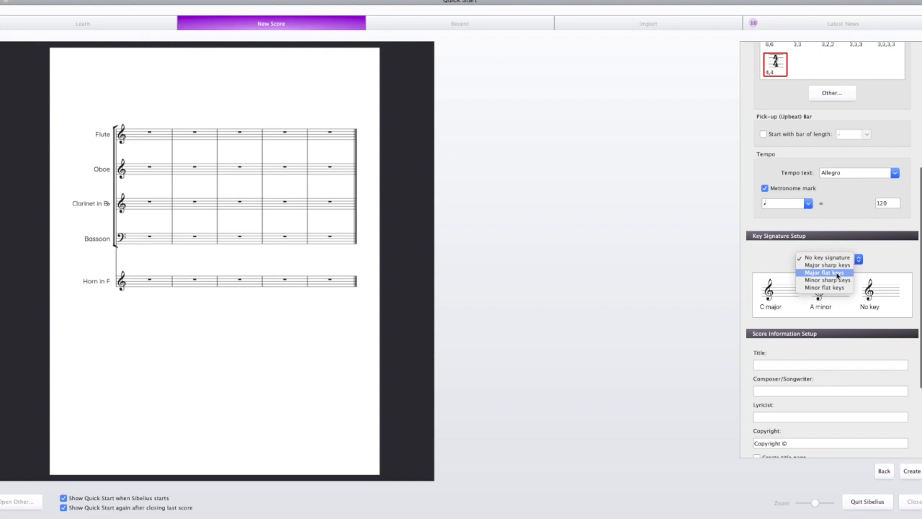
click(836, 272)
click(859, 260)
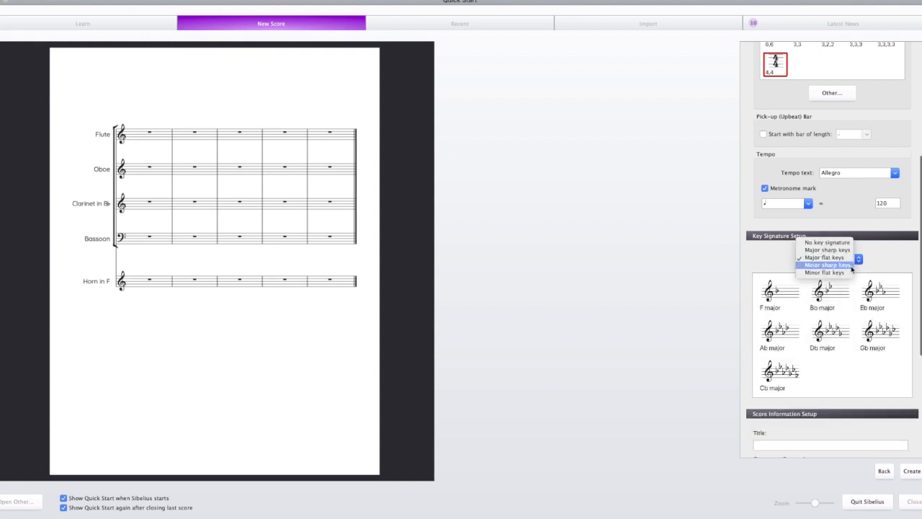
click(851, 270)
click(861, 261)
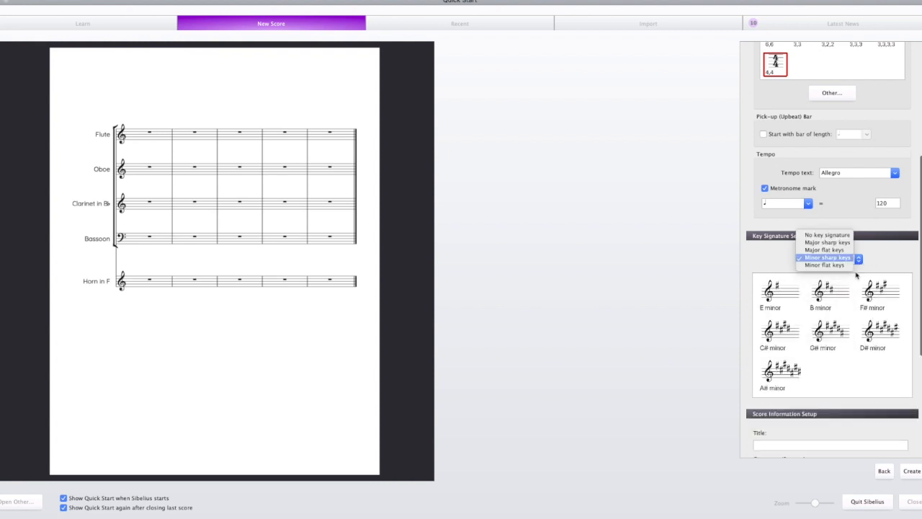
click(835, 270)
Step: Choose B♭ major from the major flat keys as the score's key signature
click(857, 261)
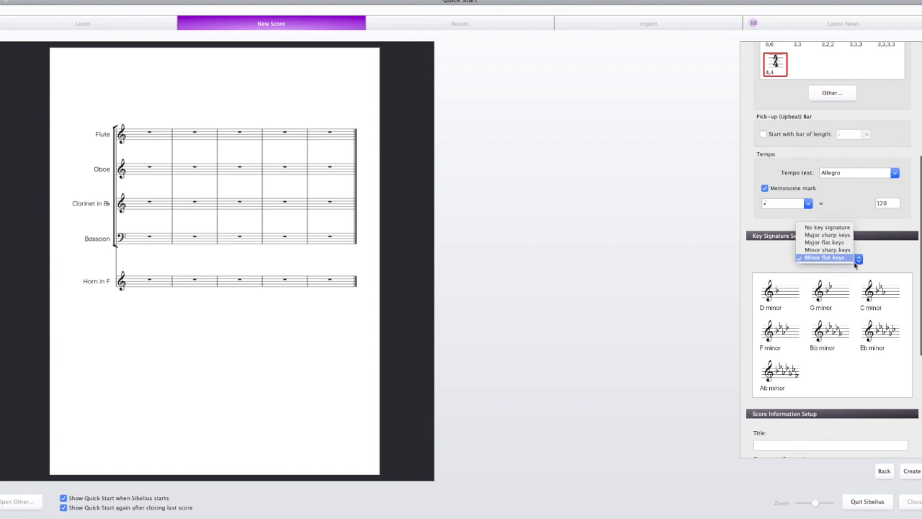
click(836, 244)
click(823, 297)
Step: Fill in the score information with the title Example, the composer's name, a title page and the other information "This is an example"
scroll(820, 387, down, 6)
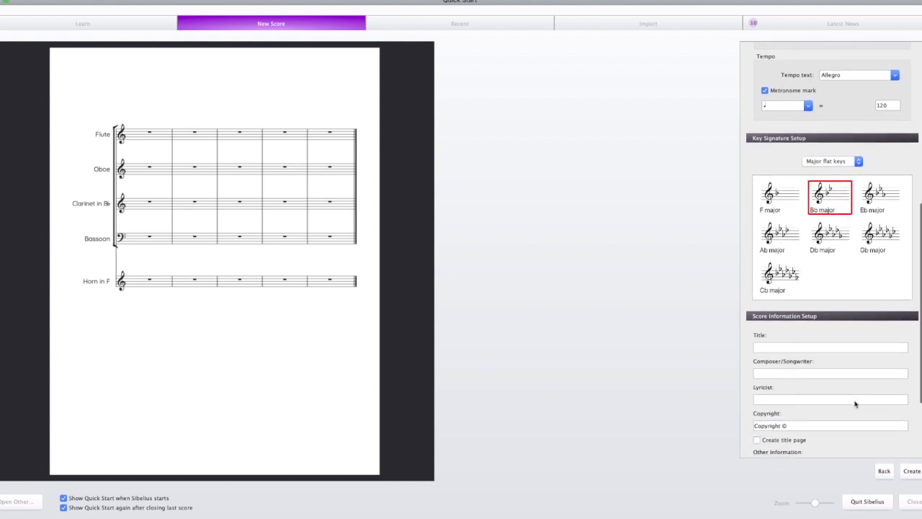
click(796, 238)
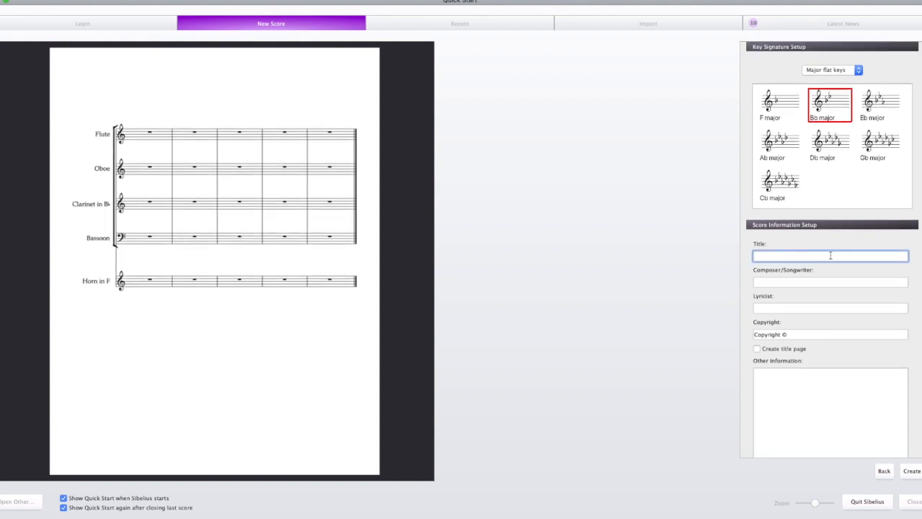
text(Example)
key(Tab)
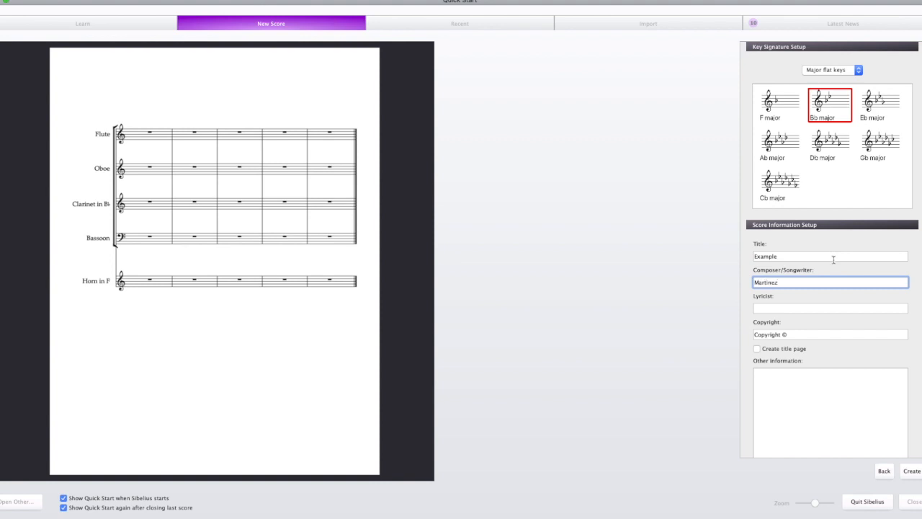
click(785, 350)
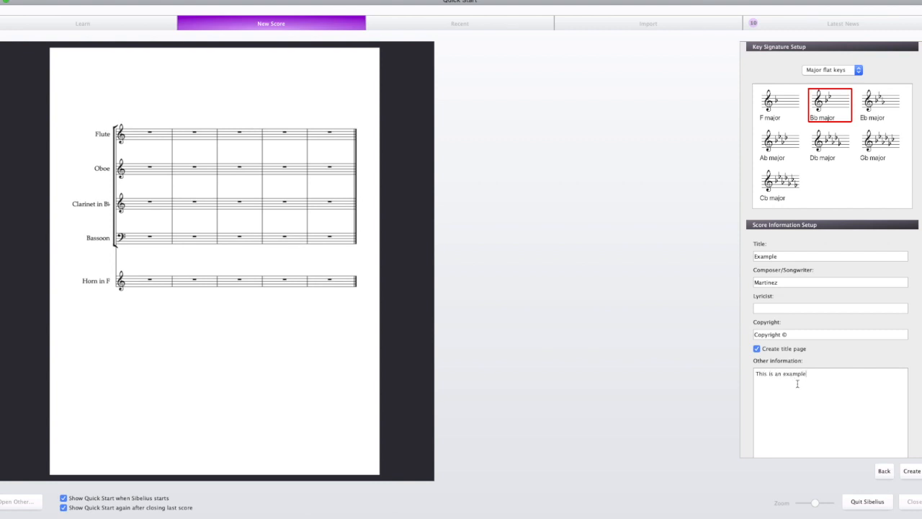
Step: Create the score from these settings and look over its title page and first page of music
click(911, 474)
scroll(572, 339, down, 5)
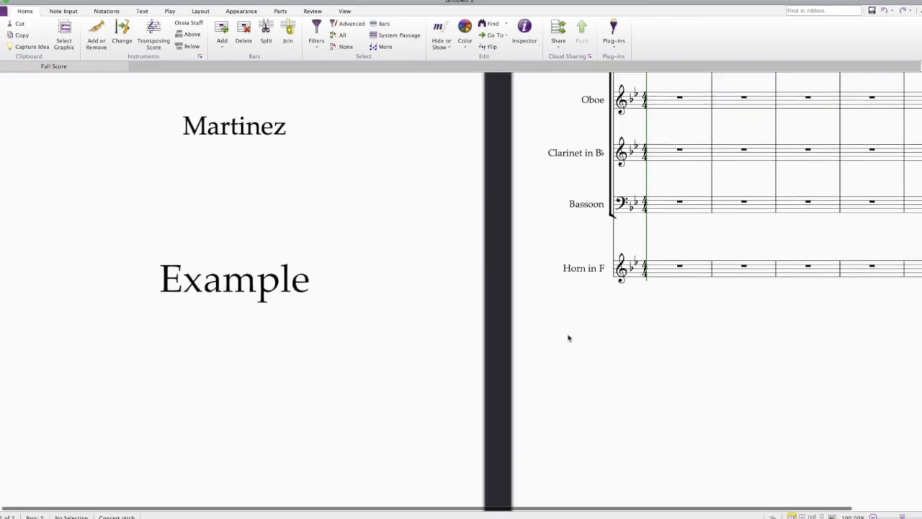
scroll(568, 338, up, 5)
scroll(555, 332, down, 5)
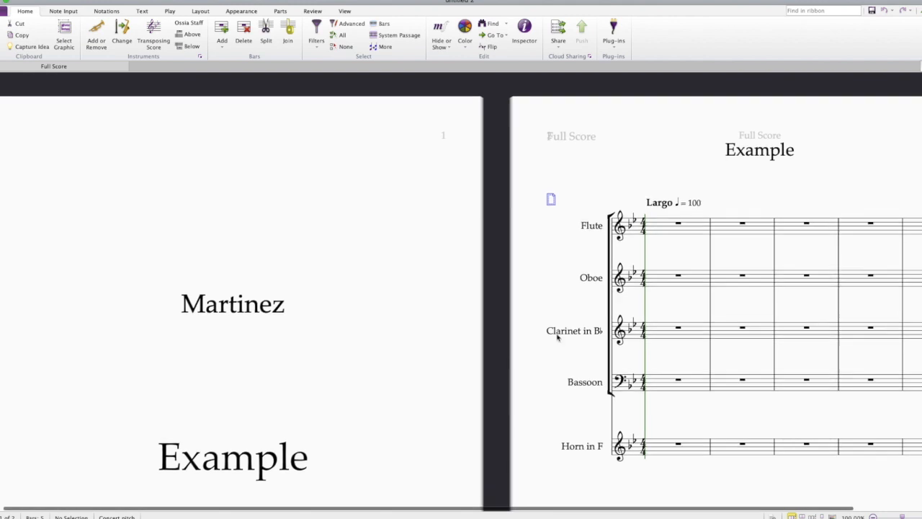
scroll(555, 336, up, 5)
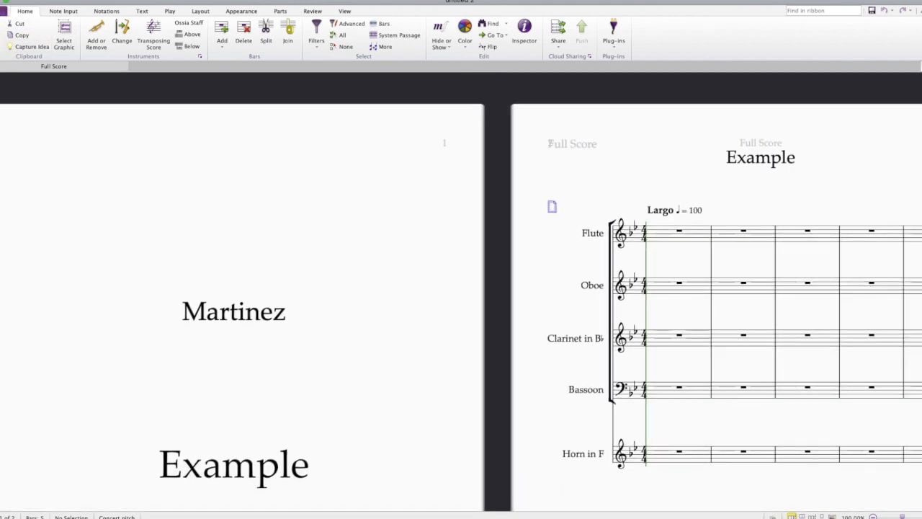
Step: Save the new score under the name Example in the Scores folder
click(46, 0)
mouse_move(19, 0)
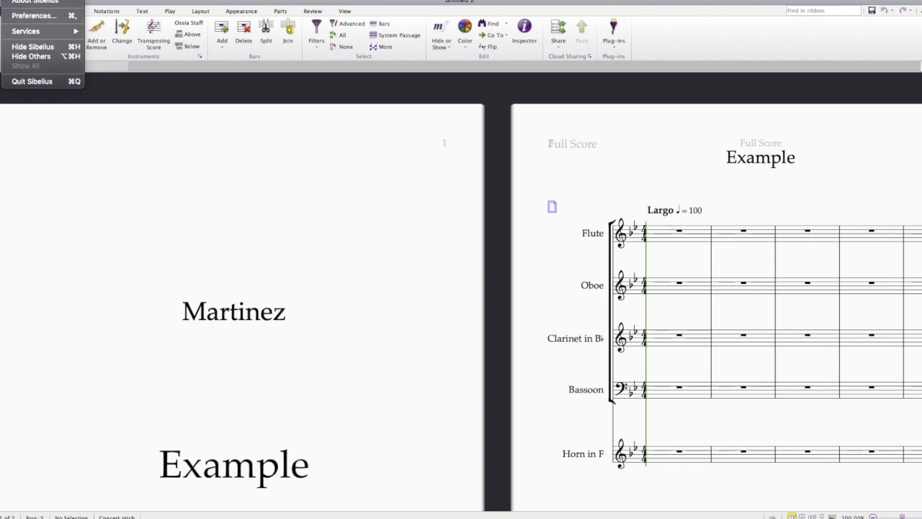
click(2, 94)
click(3, 11)
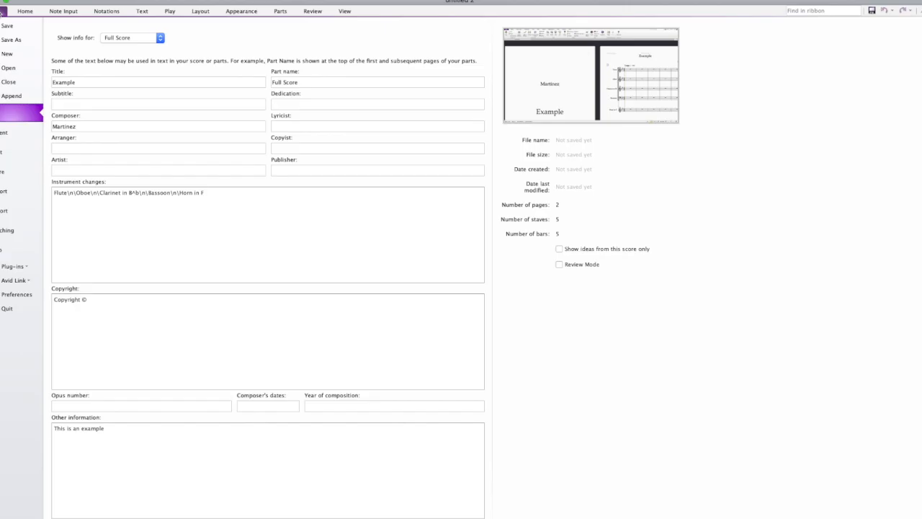
click(12, 26)
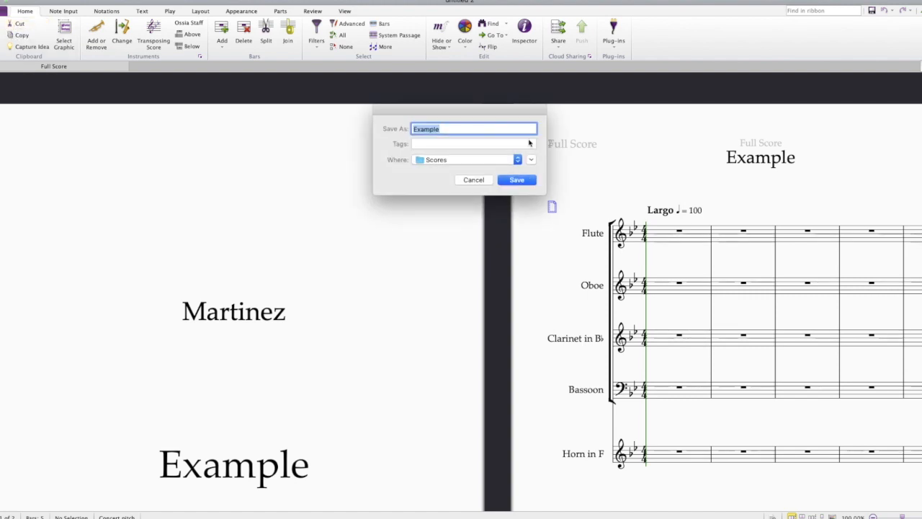